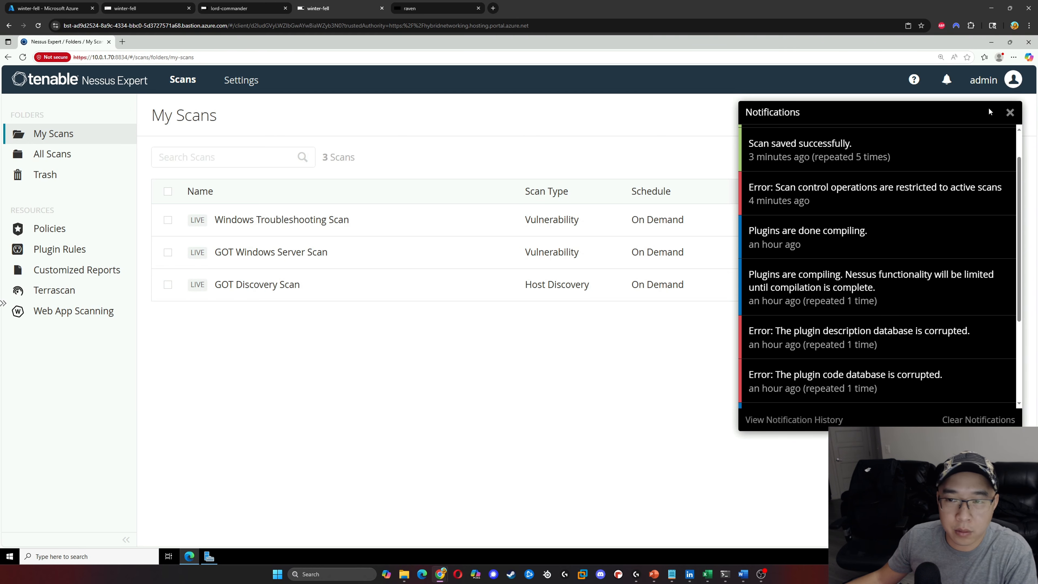
Close the notifications and create a new scan from the Policy Compliance Auditing template
{"action": "left_click", "coordinate": [1010, 113]}
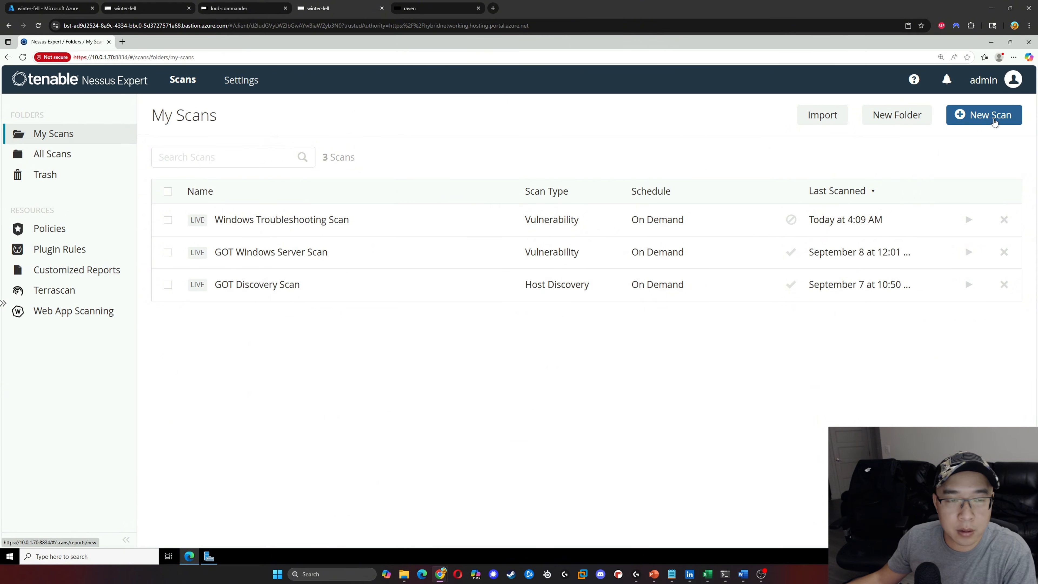
{"action": "left_click", "coordinate": [994, 122]}
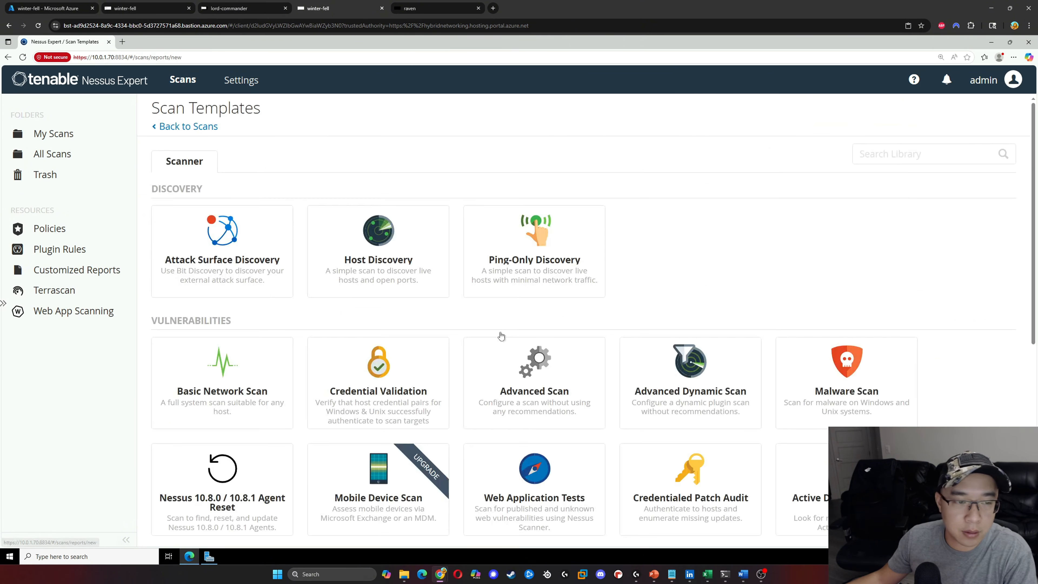
{"action": "scroll", "coordinate": [262, 456], "scroll_direction": "down", "scroll_amount": 5}
{"action": "scroll", "coordinate": [262, 457], "scroll_direction": "down", "scroll_amount": 3}
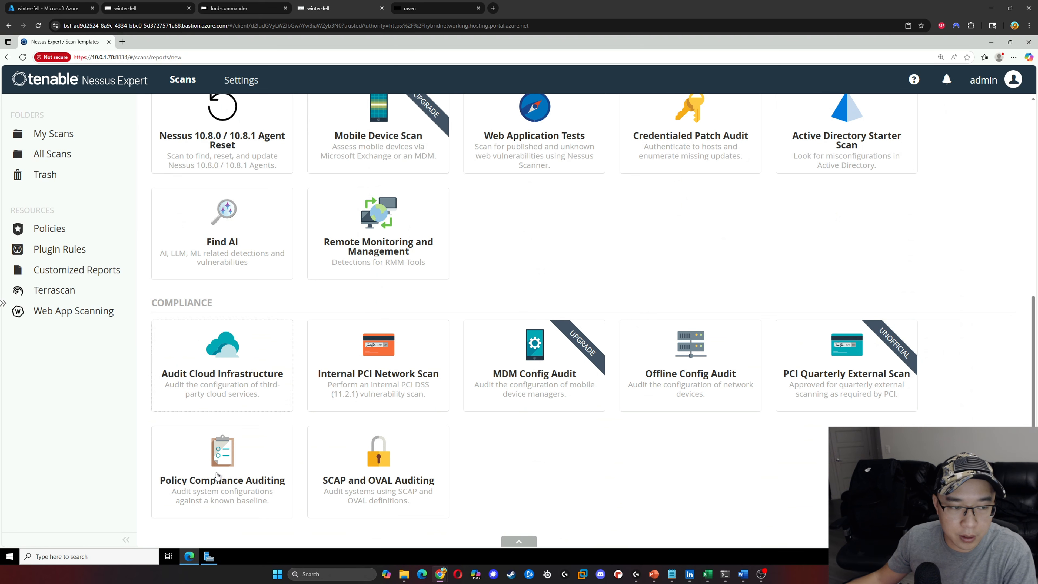
{"action": "left_click", "coordinate": [221, 461]}
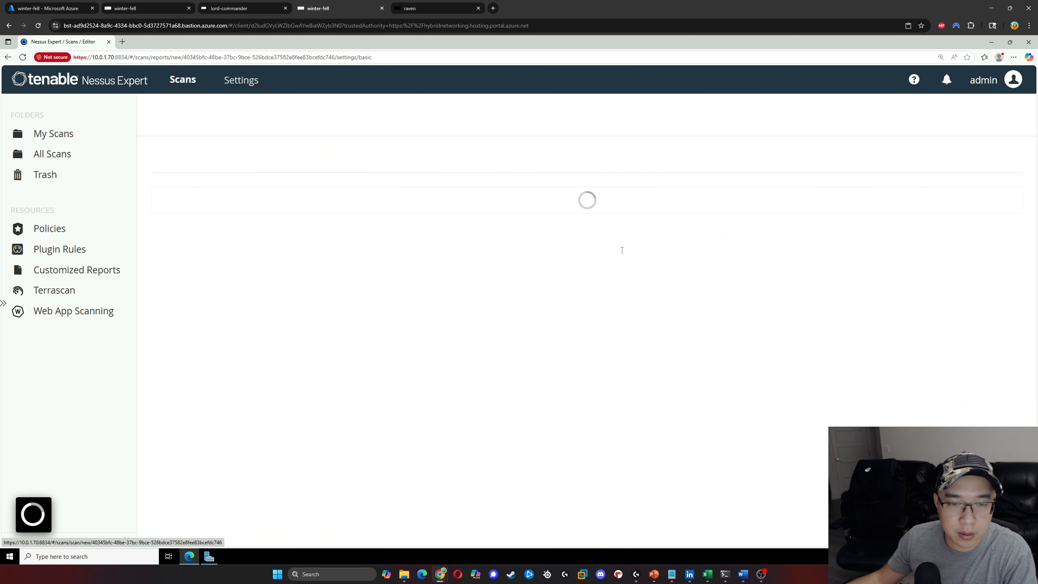
Name the scan "GOT Compliance Scan" and set its targets to 10.0.1.68-10.0.1.69
{"action": "left_click", "coordinate": [453, 225]}
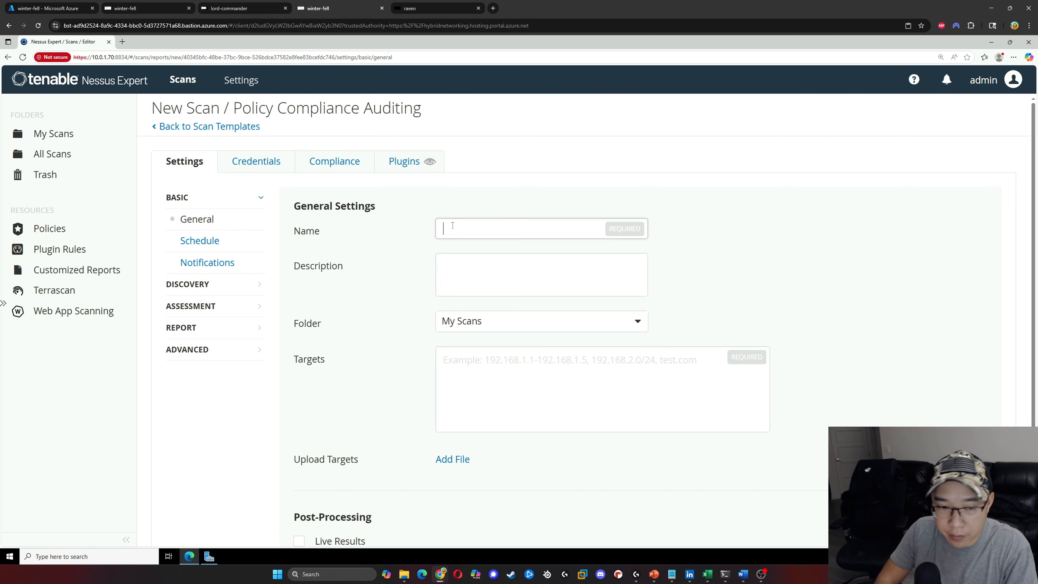
{"action": "type", "text": "GOT Compliance Scan"}
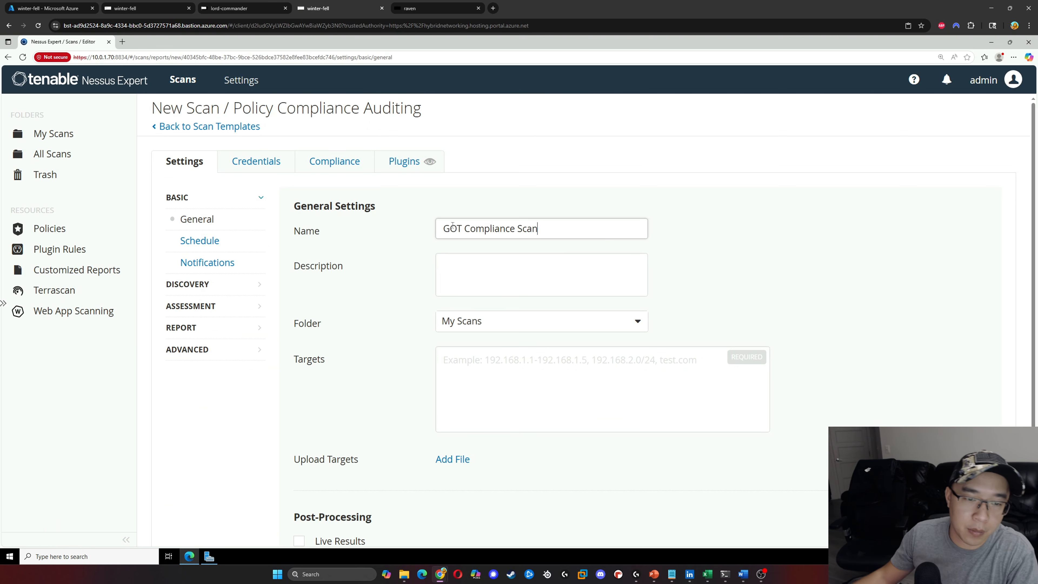
{"action": "left_click", "coordinate": [558, 384]}
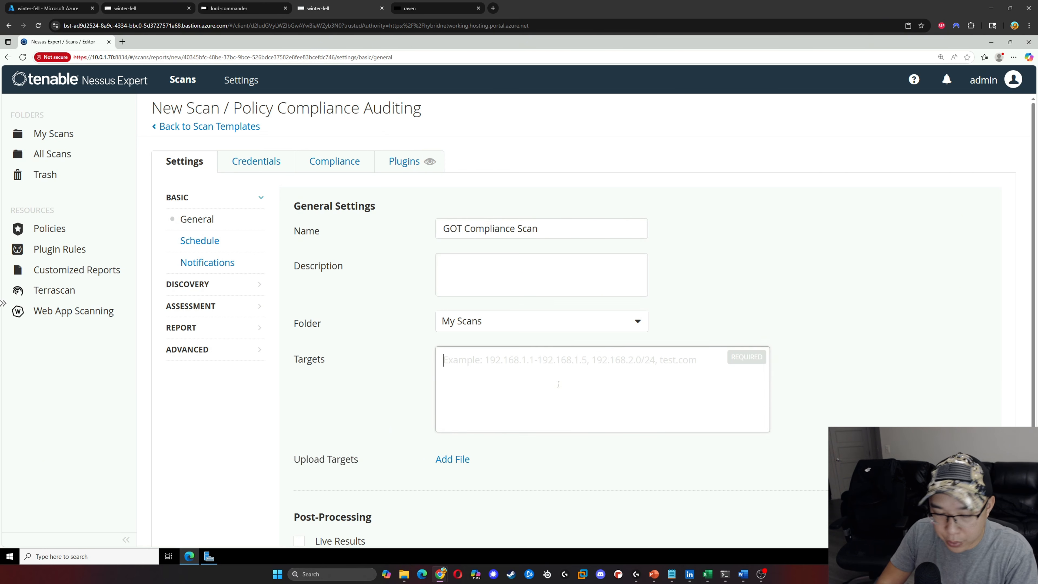
{"action": "type", "text": "10."}
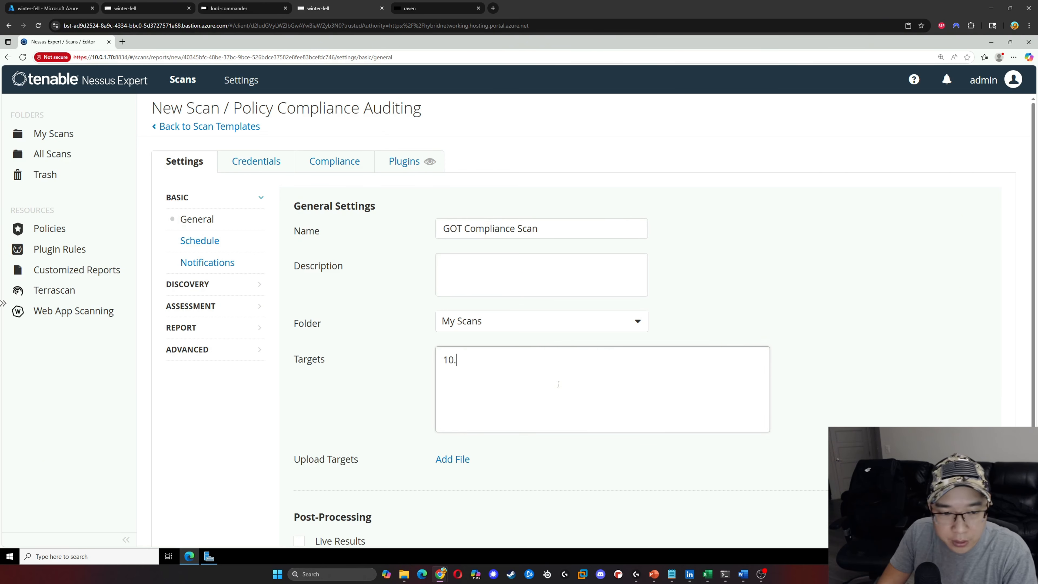
{"action": "type", "text": "0.1."}
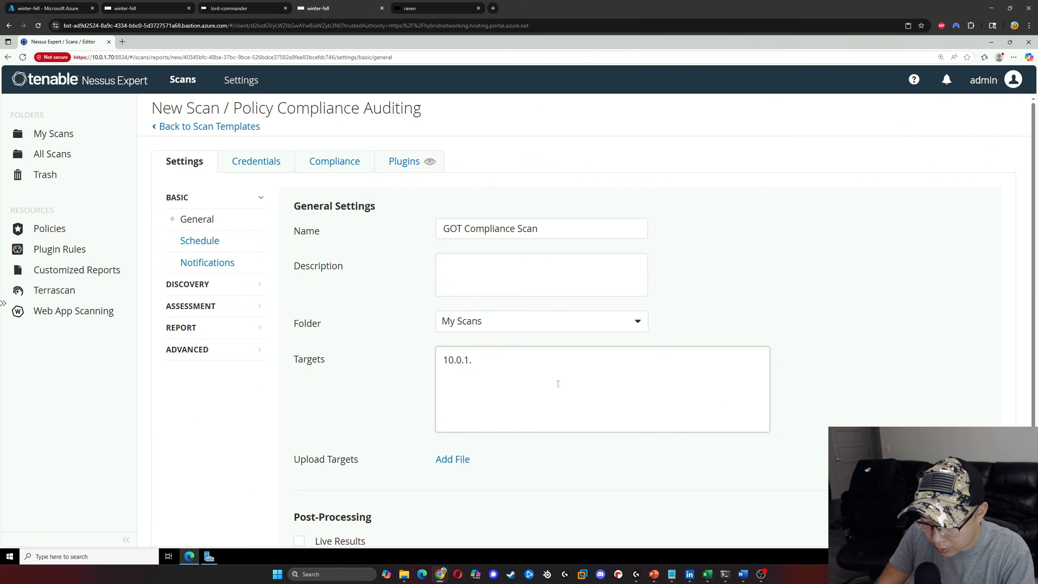
{"action": "type", "text": "68-10.0"}
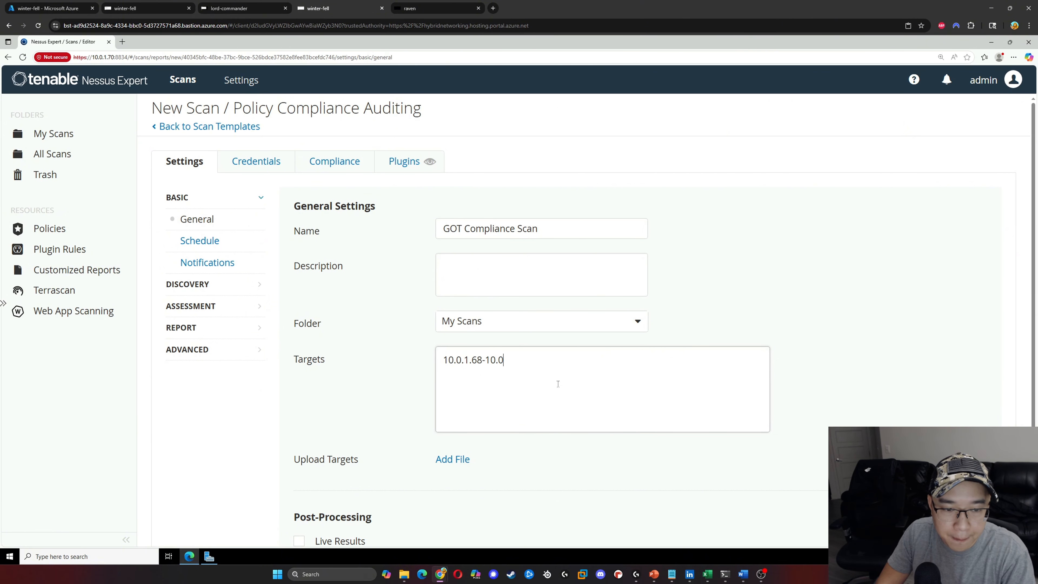
{"action": "type", "text": ".1.69"}
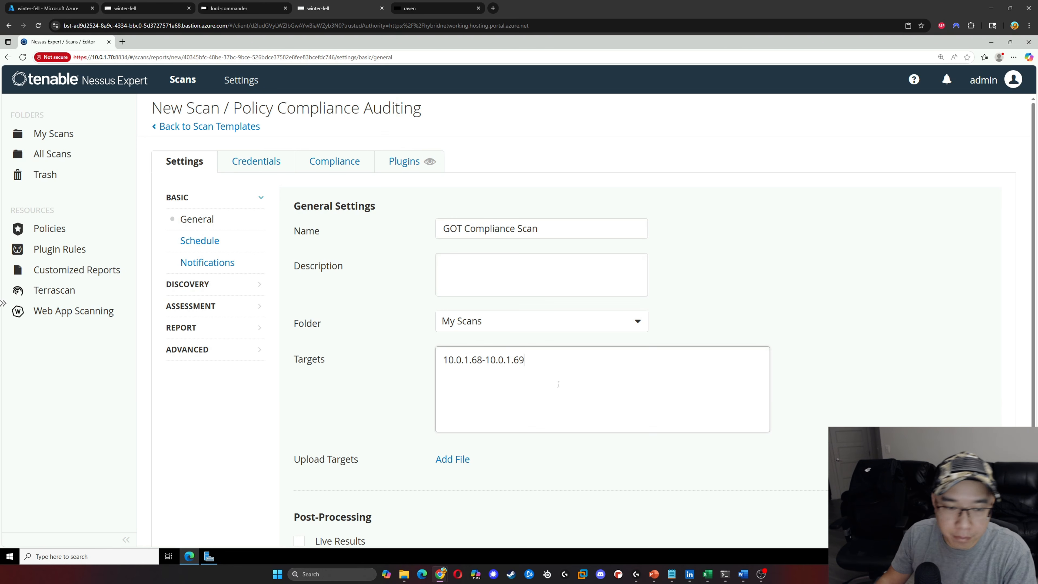
Enable Live Results and the report options for designating hosts by DNS name, displaying hosts that respond to ping and displaying unreachable hosts
{"action": "scroll", "coordinate": [343, 456], "scroll_direction": "down", "scroll_amount": 3}
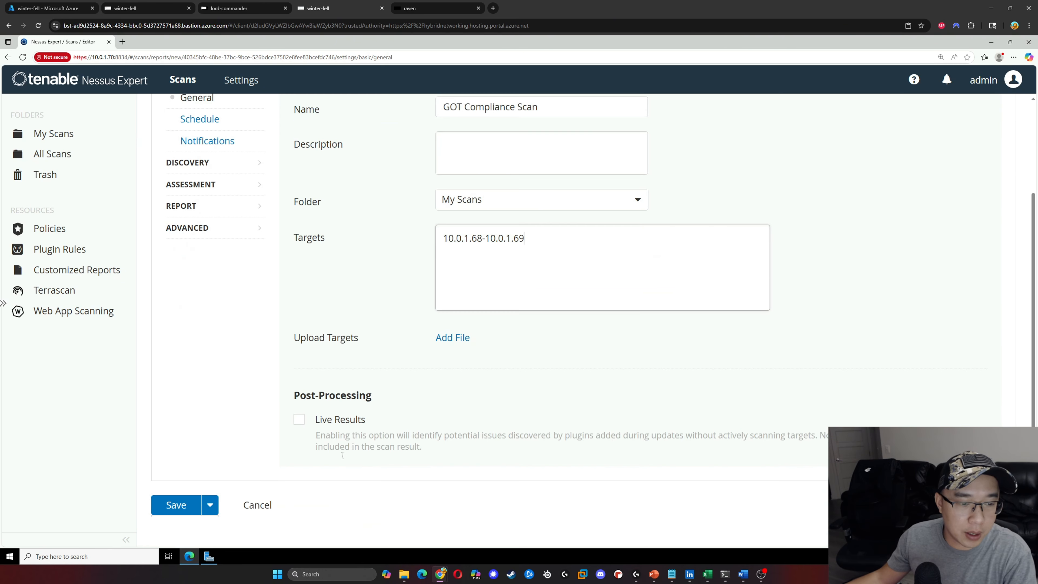
{"action": "left_click", "coordinate": [299, 419]}
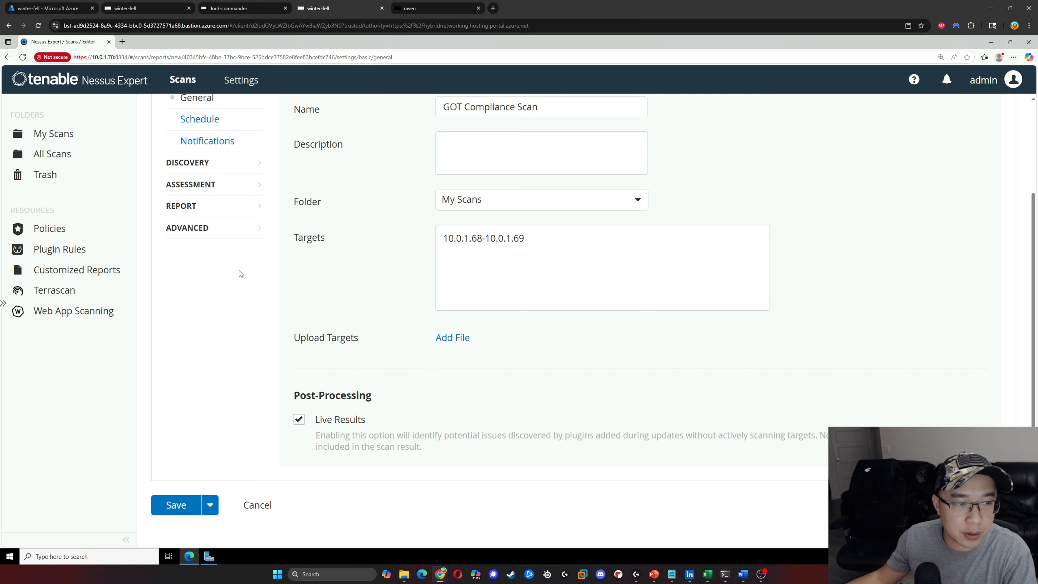
{"action": "scroll", "coordinate": [239, 270], "scroll_direction": "up", "scroll_amount": 3}
{"action": "left_click", "coordinate": [201, 328]}
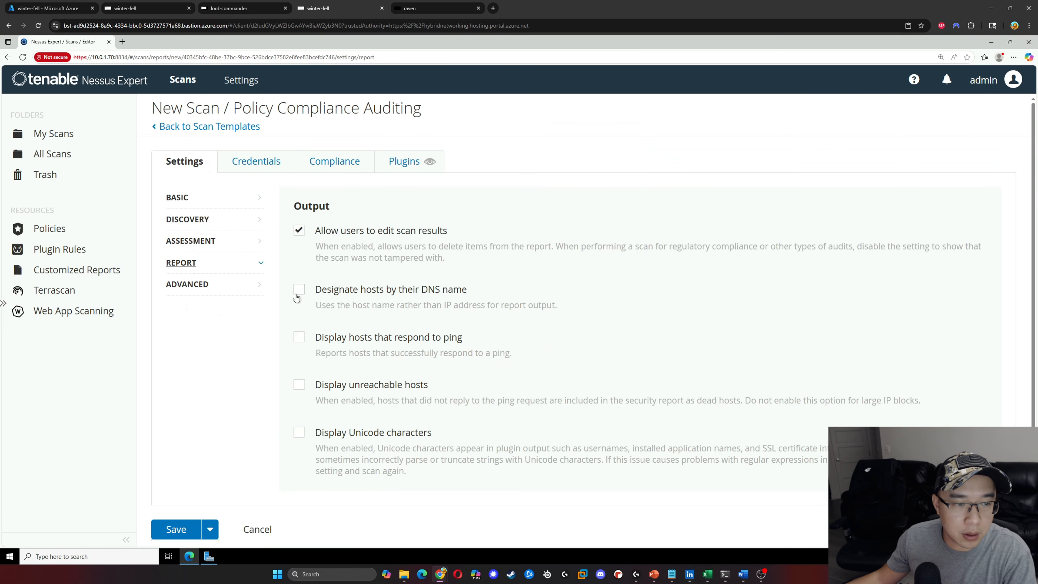
{"action": "left_click", "coordinate": [297, 294]}
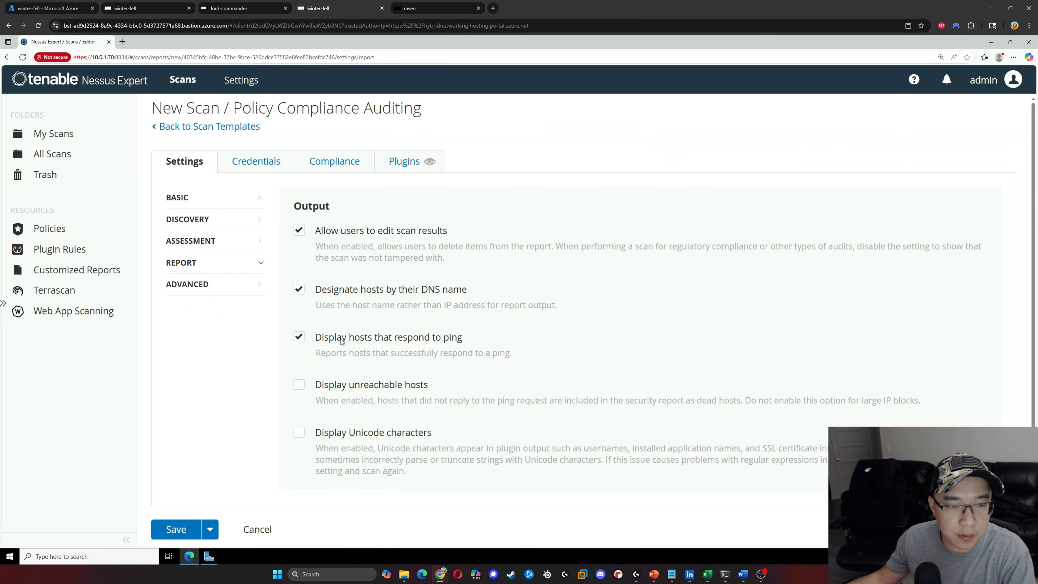
{"action": "left_click", "coordinate": [299, 385]}
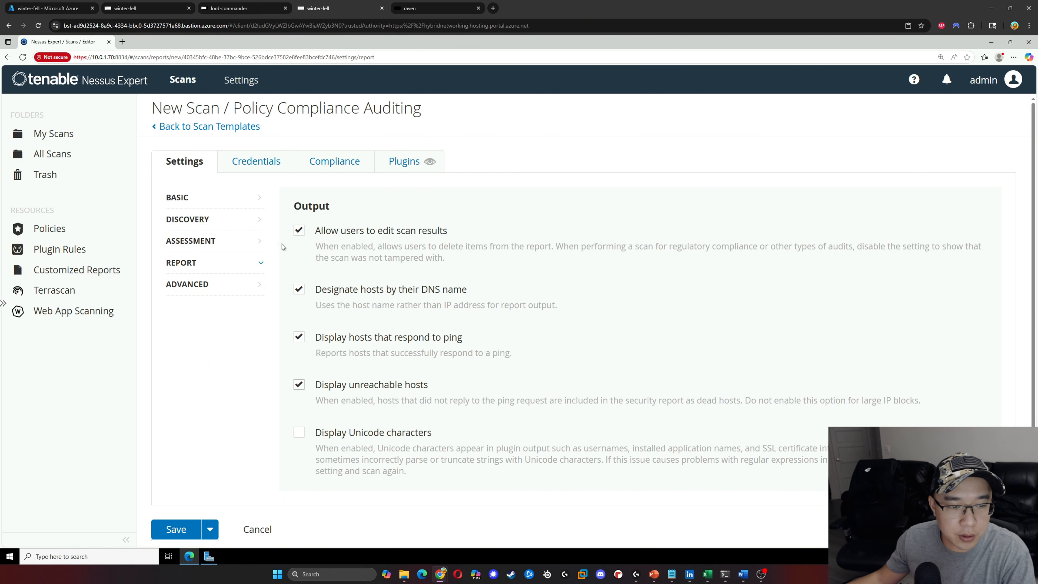
Add a Windows host credential to the compliance scan
{"action": "left_click", "coordinate": [259, 164]}
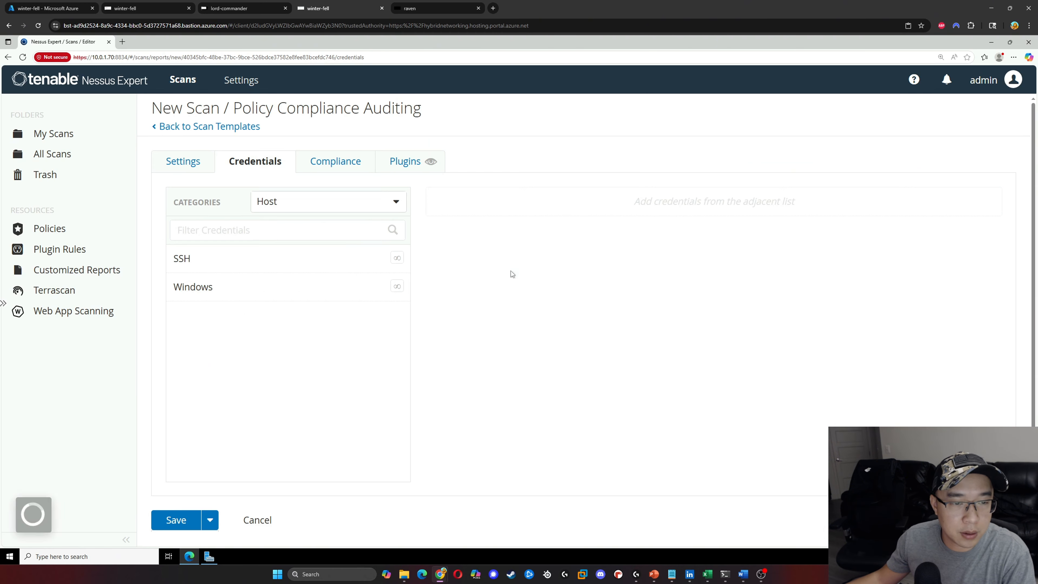
{"action": "left_click", "coordinate": [217, 286]}
{"action": "left_click", "coordinate": [623, 189]}
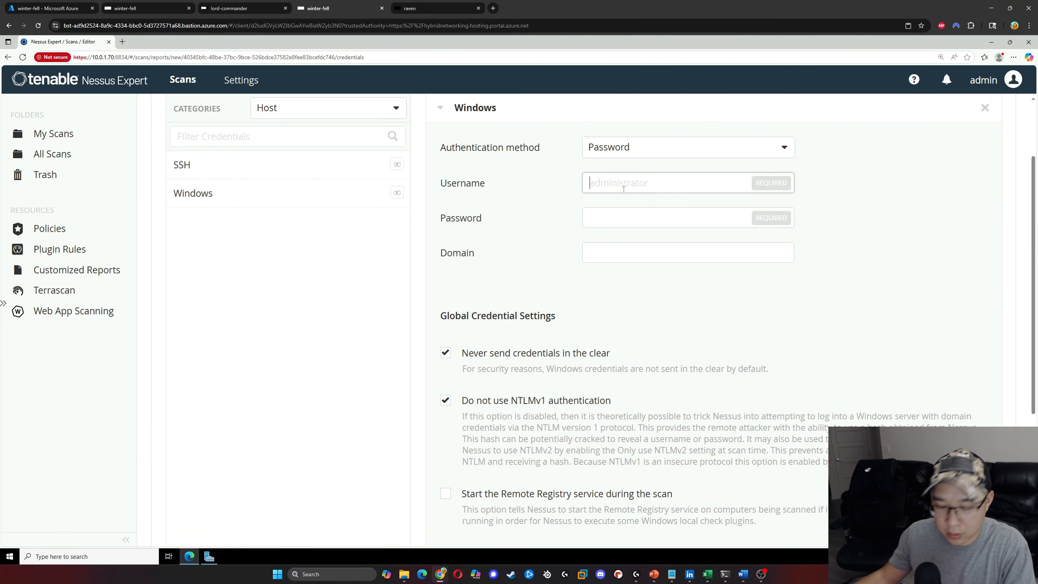
{"action": "type", "text": "s"}
{"action": "key", "text": "BackSpace"}
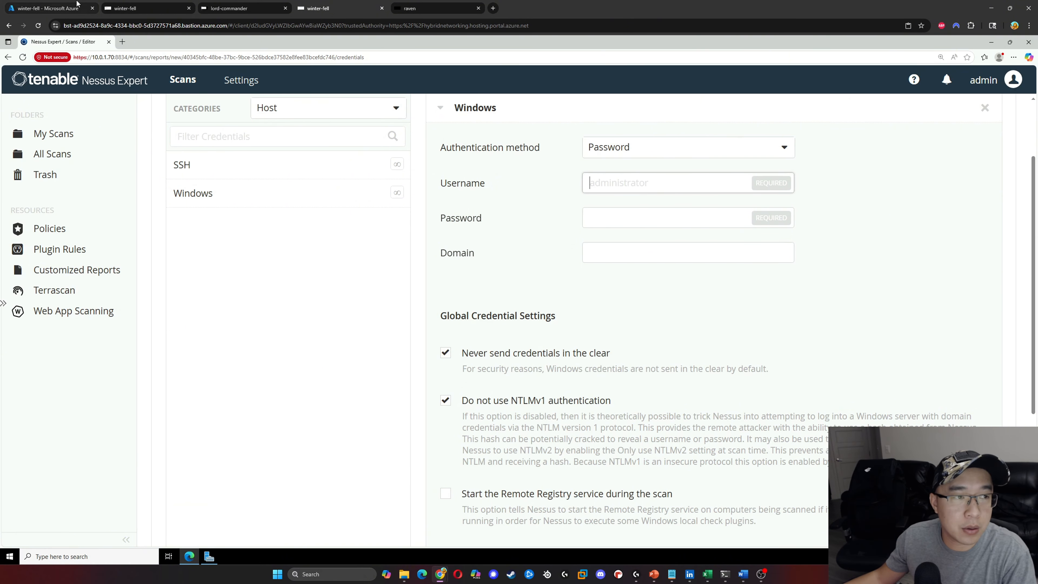
Switch to the lord-commander server session, dismiss the deactivation warning and open Active Directory Users and Computers
{"action": "left_click", "coordinate": [223, 8]}
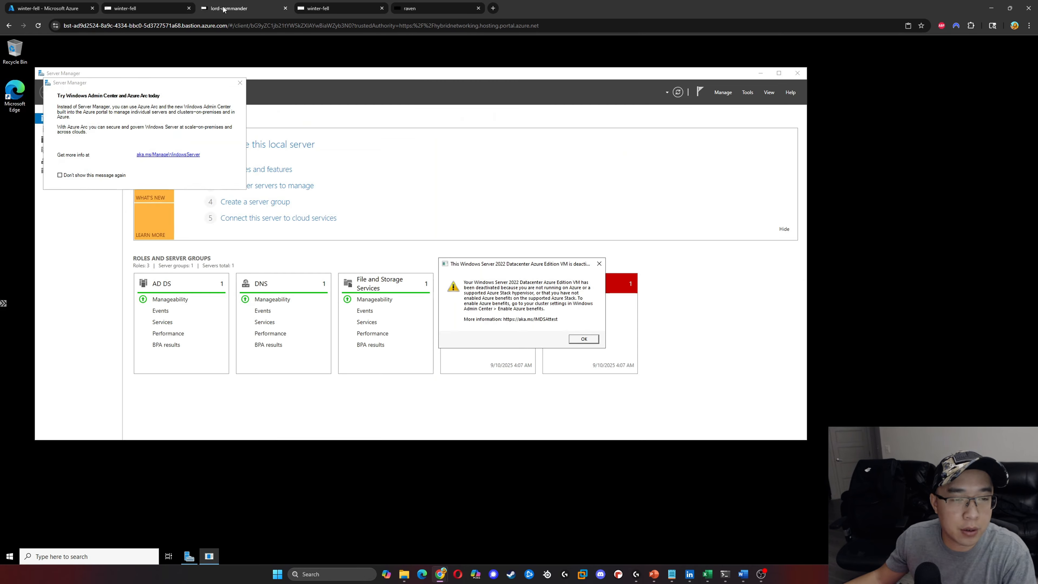
{"action": "left_click", "coordinate": [585, 339]}
{"action": "left_click", "coordinate": [747, 93]}
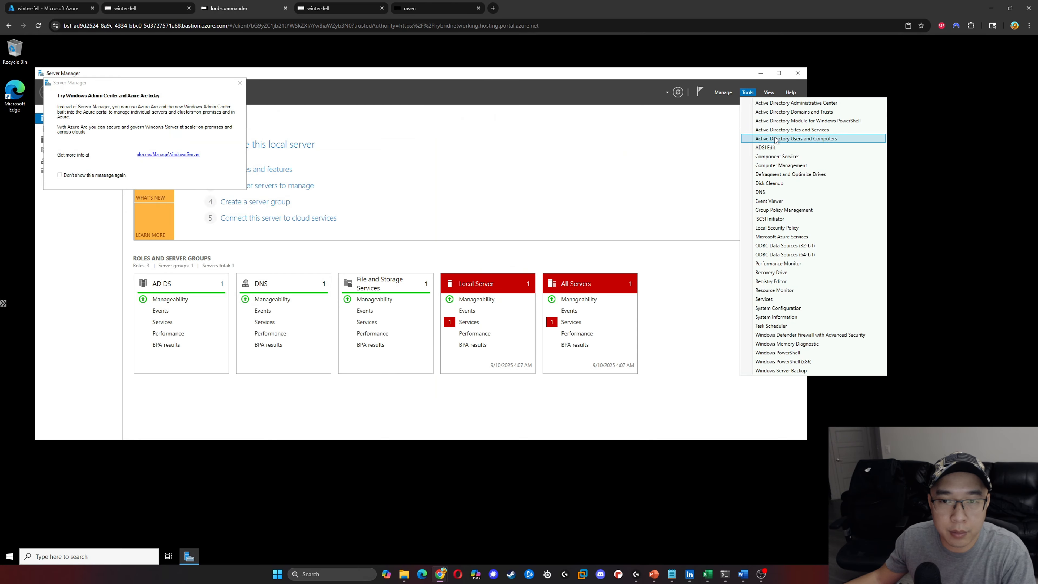
{"action": "left_click", "coordinate": [775, 140]}
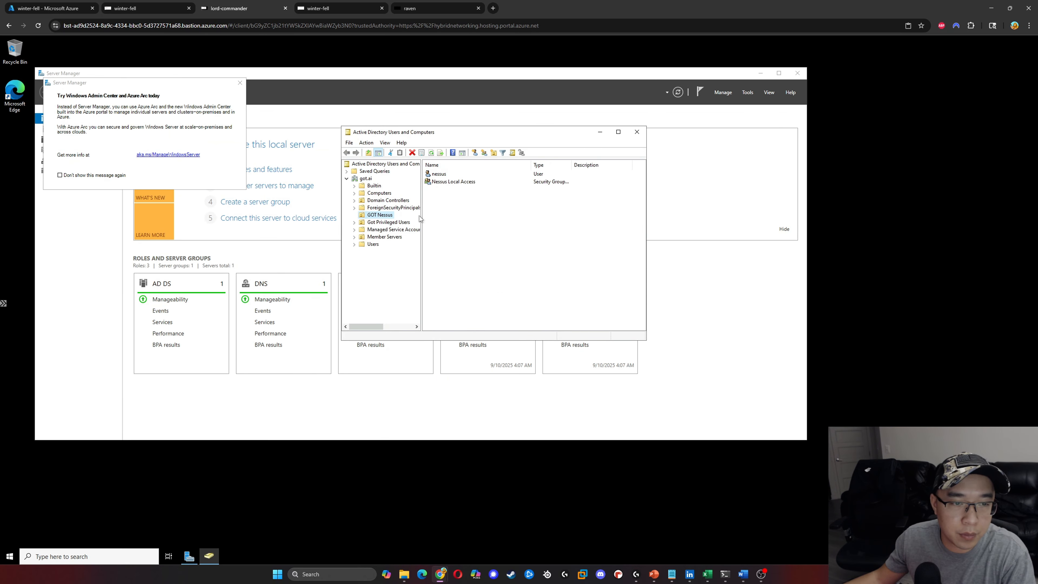
Check the user logon name in the nessus user's account properties in the GOT Nessus folder, leaving the properties unchanged
{"action": "left_click_drag", "start_coordinate": [421, 216], "coordinate": [450, 216]}
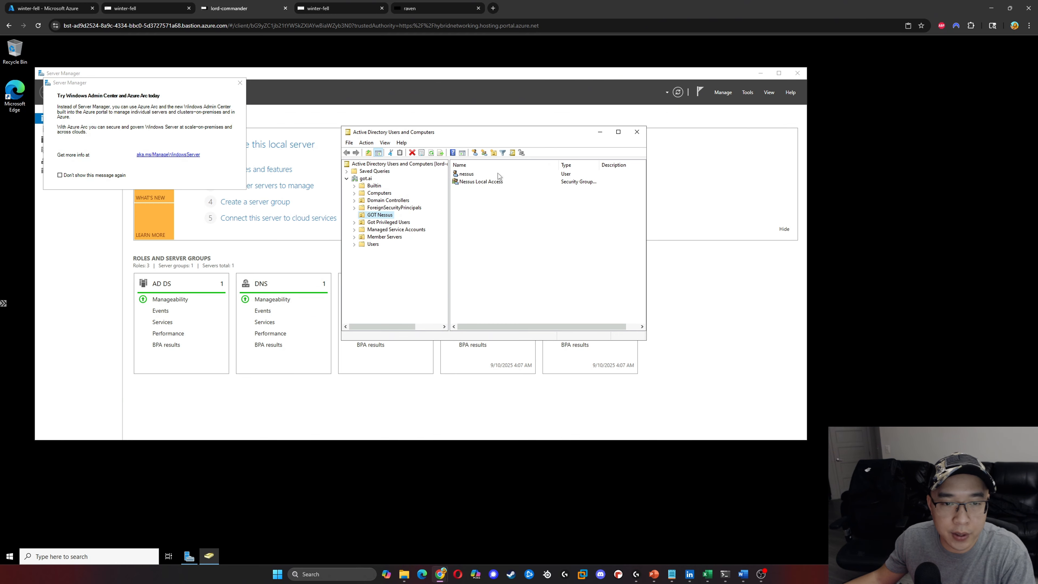
{"action": "double_click", "coordinate": [466, 173]}
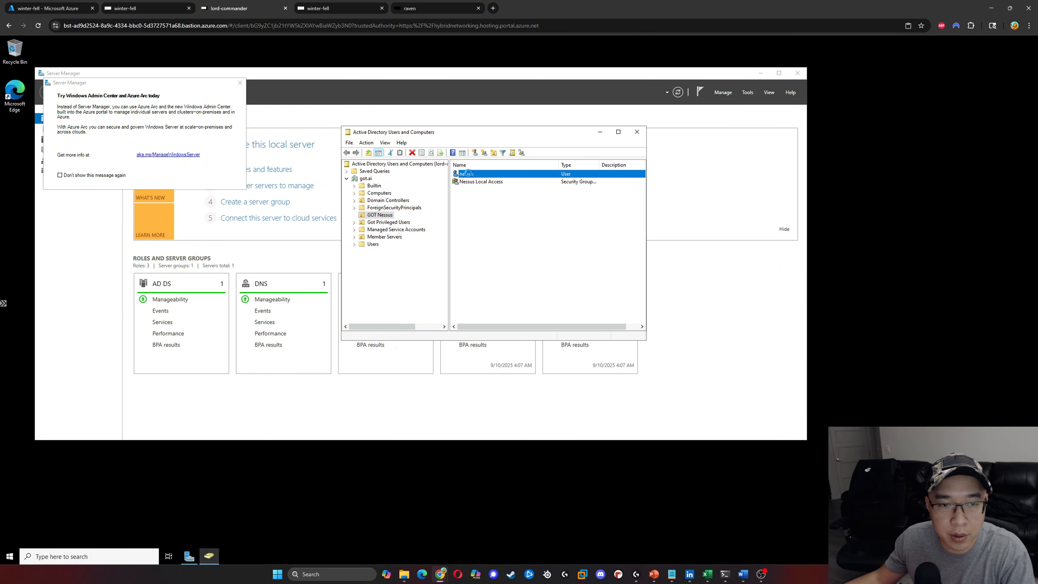
{"action": "left_click_drag", "start_coordinate": [452, 129], "coordinate": [495, 138]}
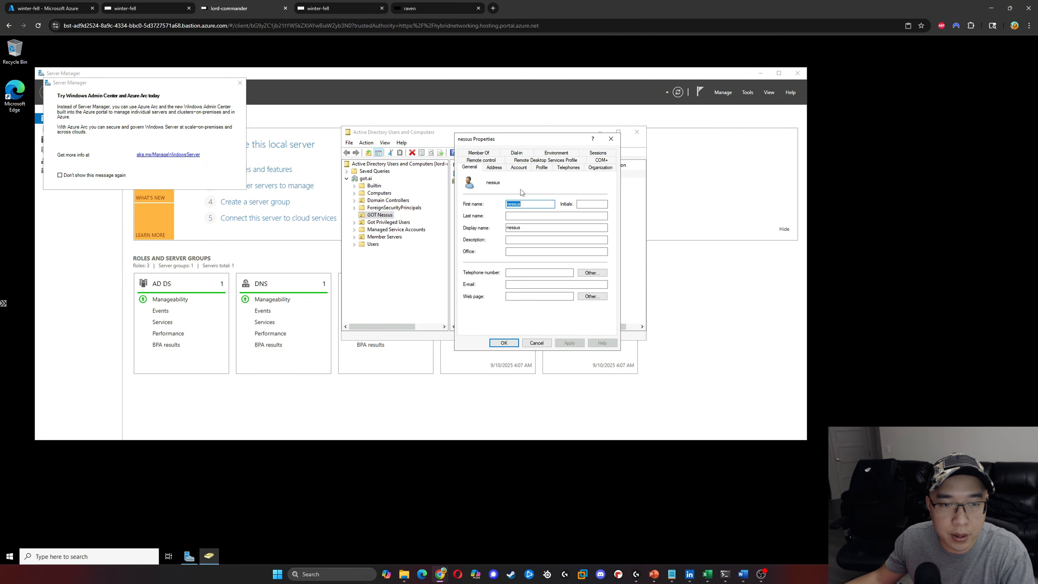
{"action": "left_click", "coordinate": [518, 167]}
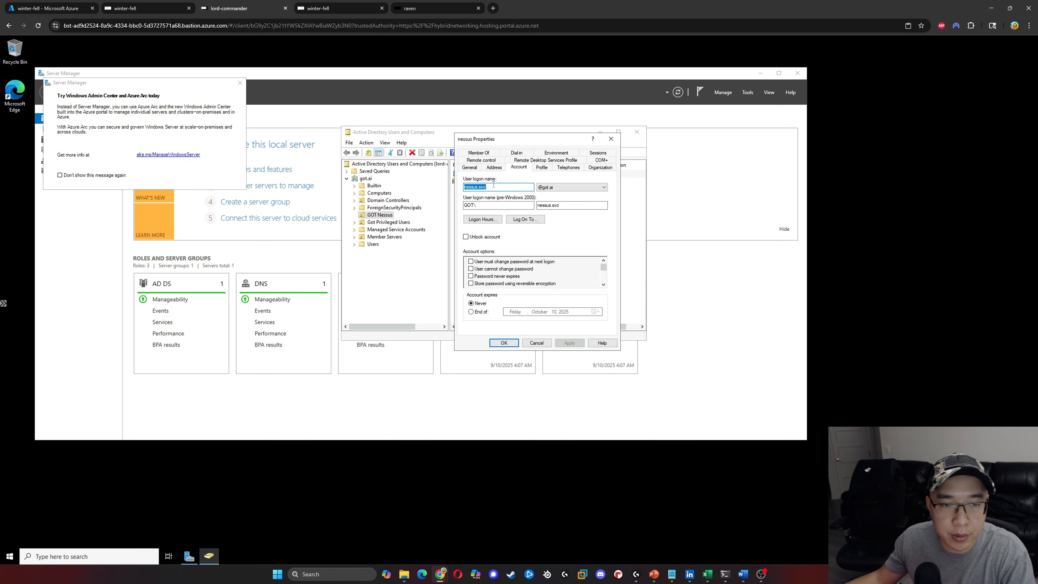
{"action": "left_click", "coordinate": [495, 187]}
{"action": "left_click", "coordinate": [537, 343]}
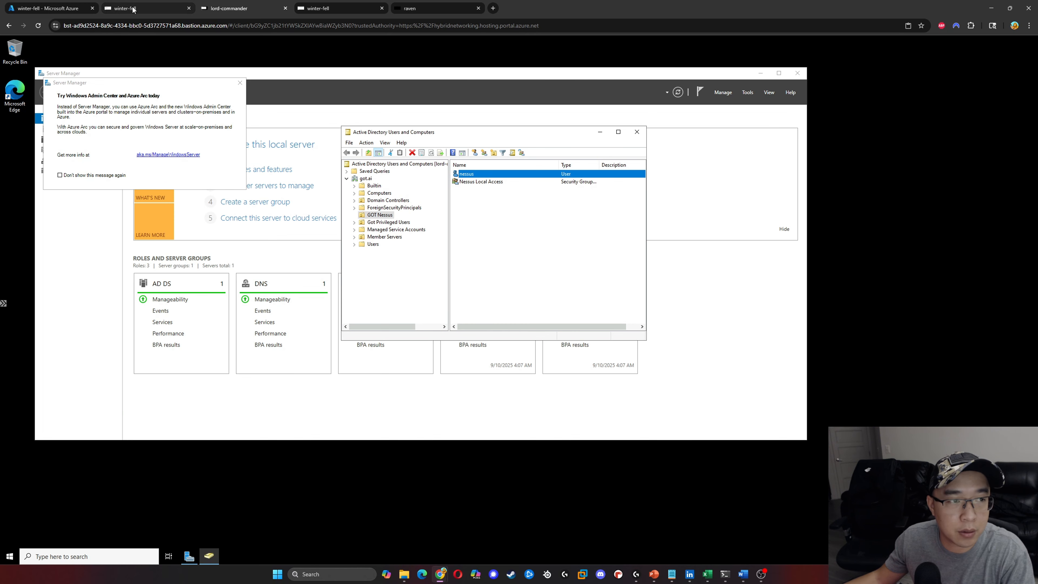
Return to the Nessus scan editor in the winter-fell session and set the Windows credential's username to nessus.svc
{"action": "left_click", "coordinate": [339, 8]}
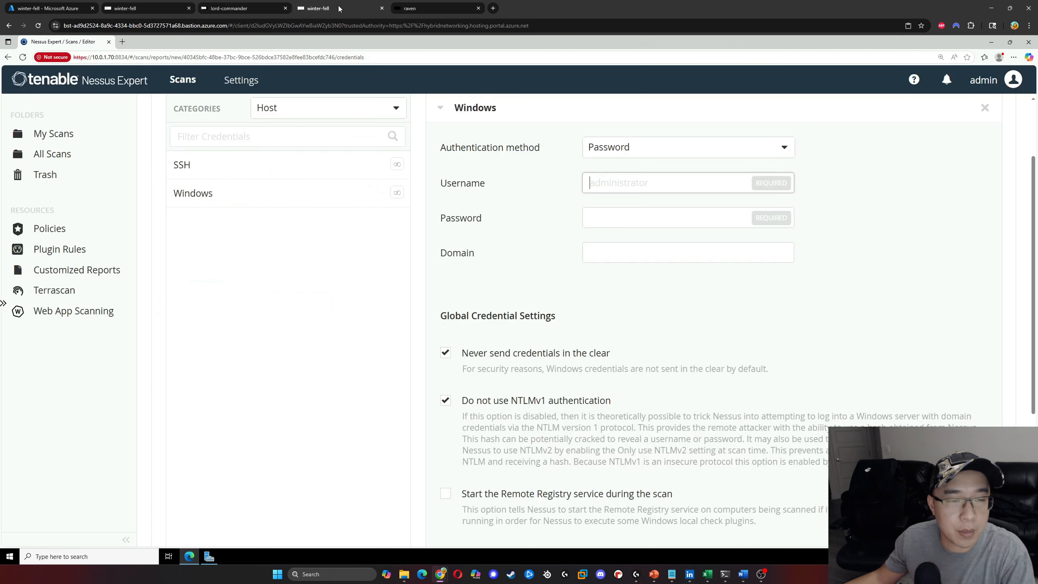
{"action": "left_click", "coordinate": [616, 186]}
{"action": "type", "text": "ne"}
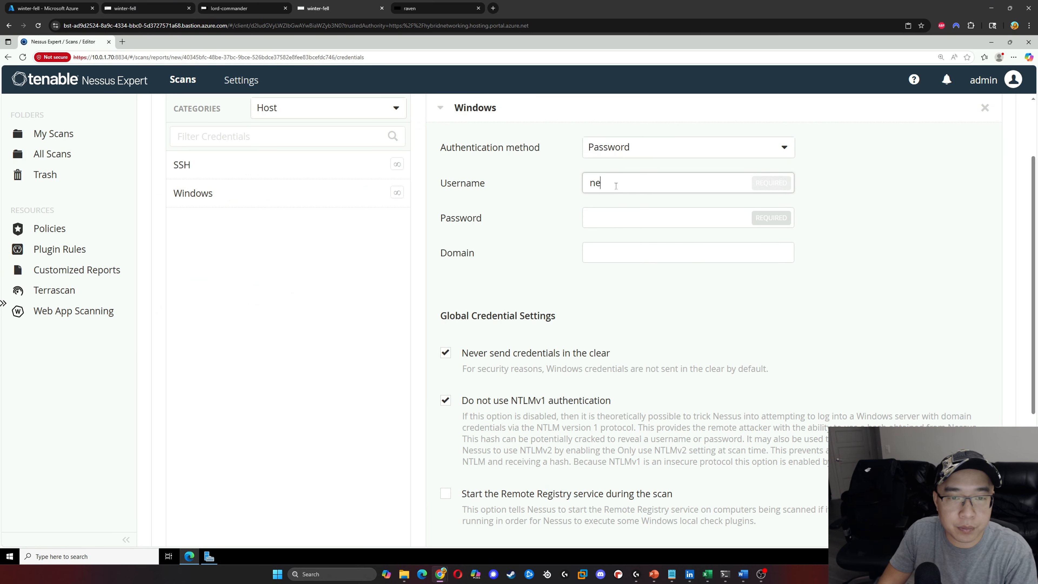
{"action": "key", "text": "BackSpace"}
{"action": "type", "text": "n"}
{"action": "key", "text": "BackSpace"}
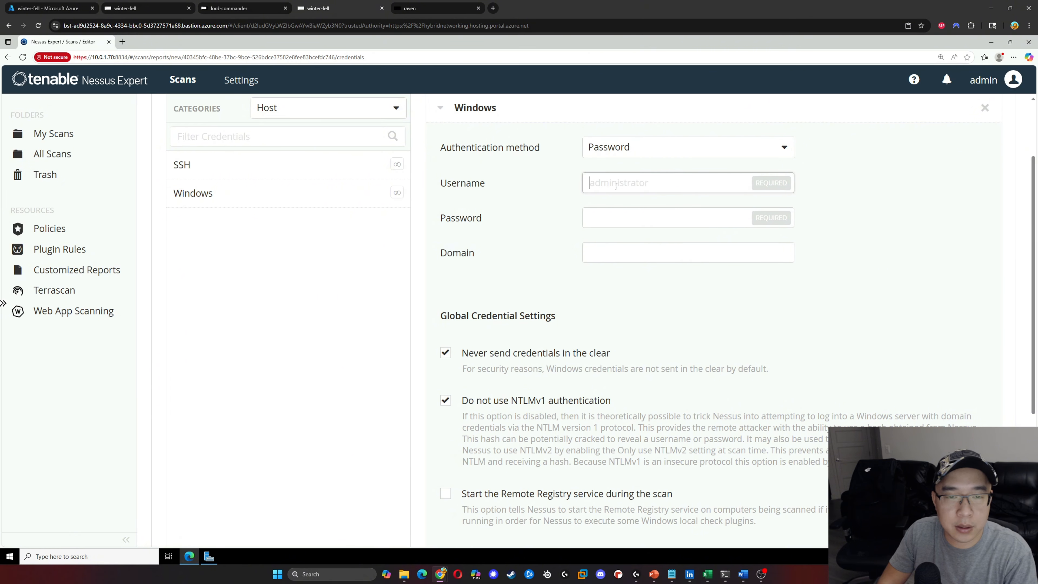
{"action": "type", "text": "nessus.svc"}
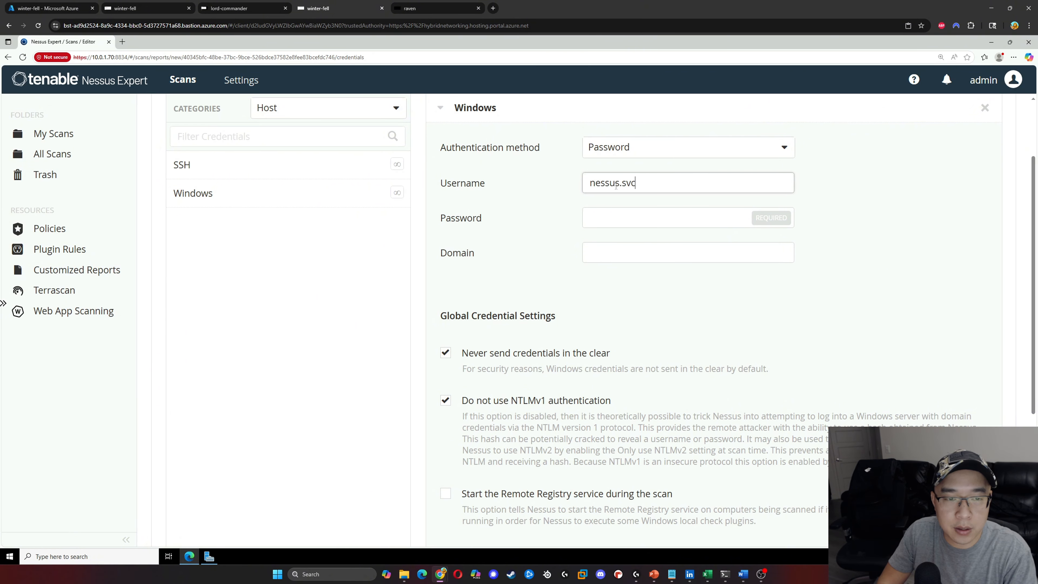
Enter the service account's password and set the Windows credential's domain to got.ai
{"action": "key", "text": "Tab"}
{"action": "type", "text": "****"}
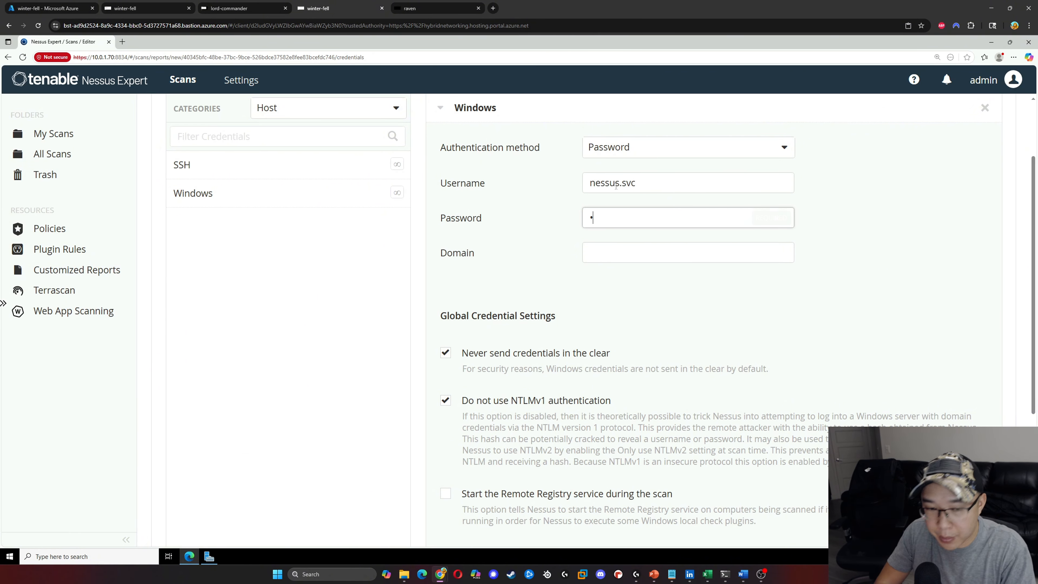
{"action": "type", "text": "***"}
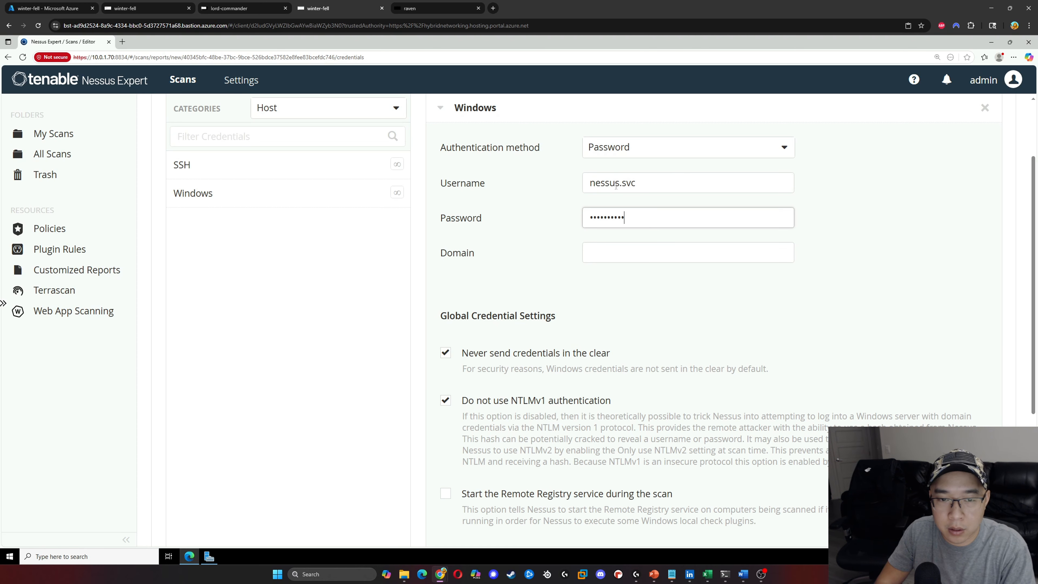
{"action": "type", "text": "****"}
{"action": "key", "text": "Tab"}
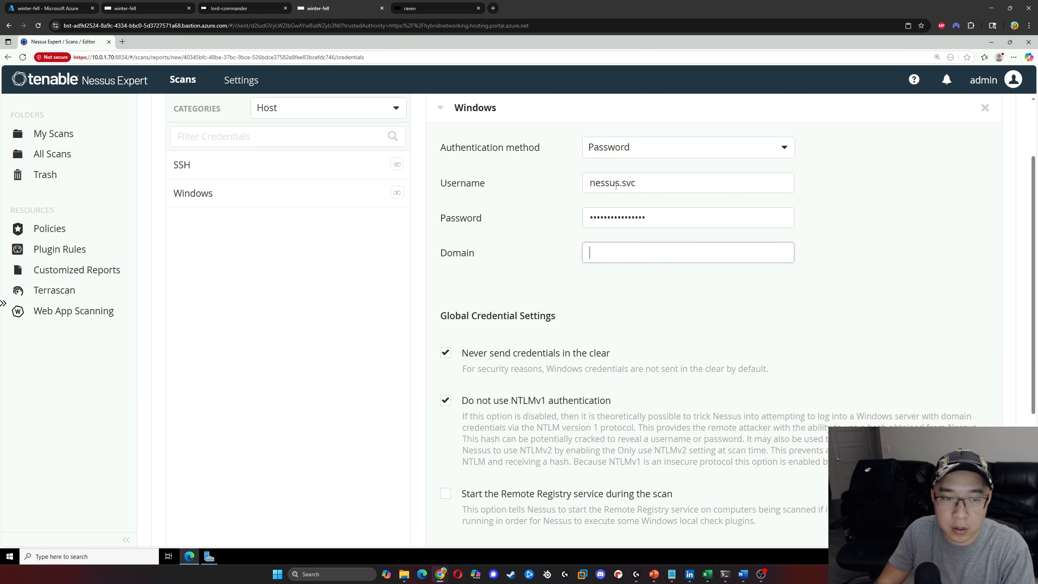
{"action": "type", "text": "got.ai"}
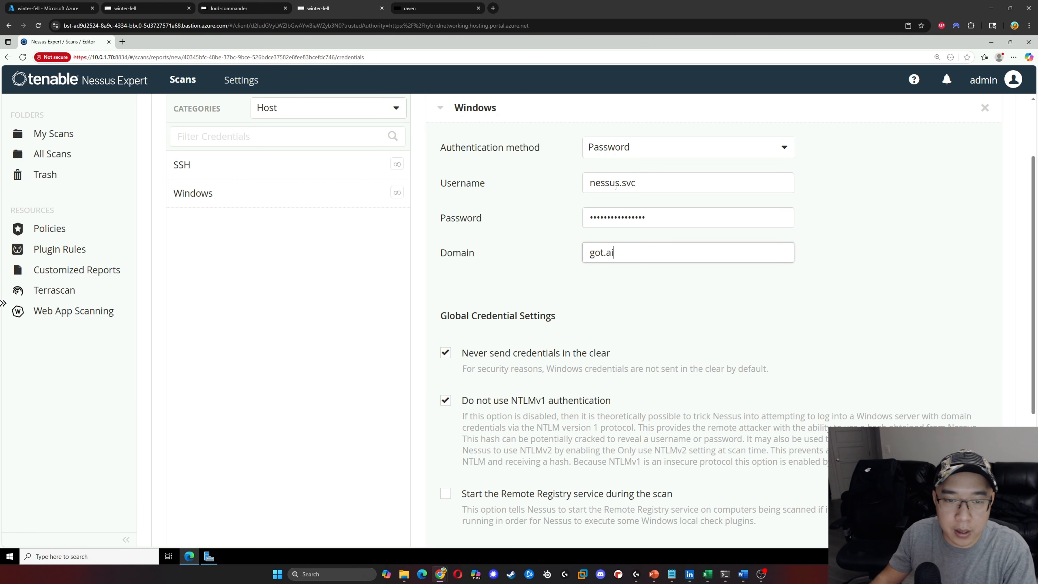
Enable starting the Remote Registry service and administrative shares during the scan in the Windows global credential settings
{"action": "scroll", "coordinate": [651, 318], "scroll_direction": "down", "scroll_amount": 3}
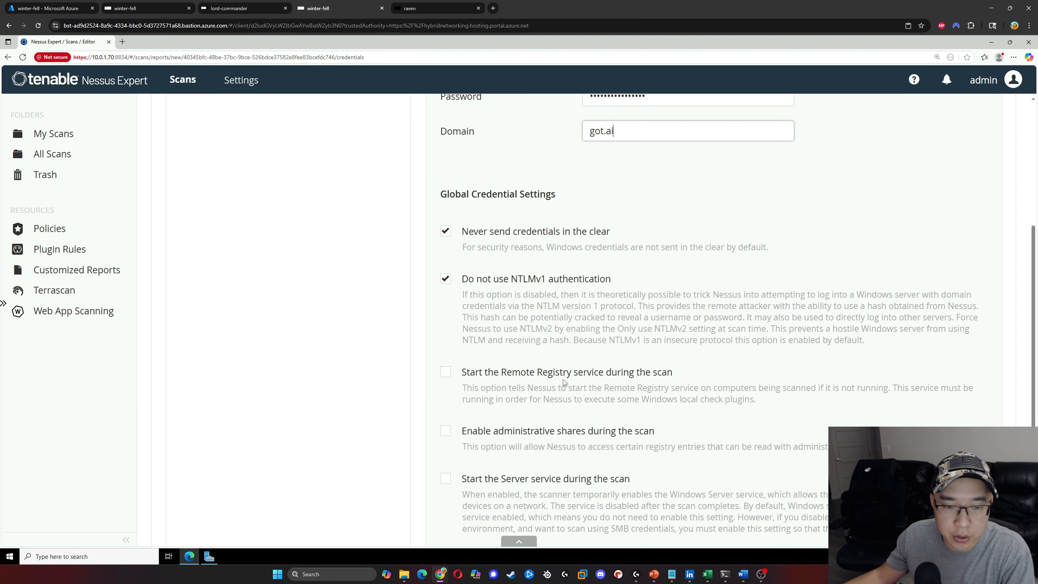
{"action": "left_click", "coordinate": [445, 372]}
{"action": "left_click", "coordinate": [445, 431]}
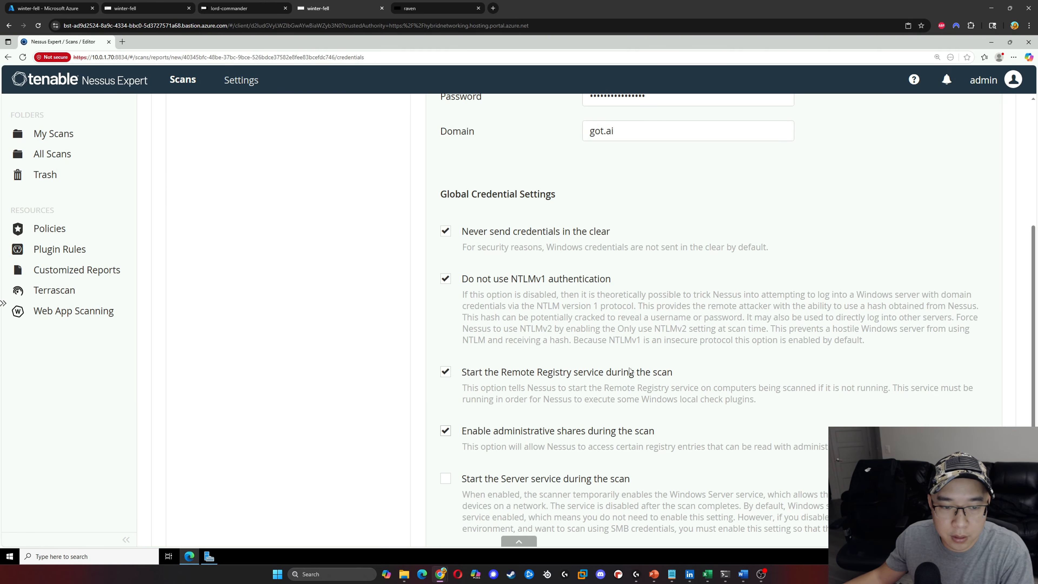
{"action": "scroll", "coordinate": [628, 250], "scroll_direction": "down", "scroll_amount": 2}
{"action": "scroll", "coordinate": [560, 318], "scroll_direction": "up", "scroll_amount": 8}
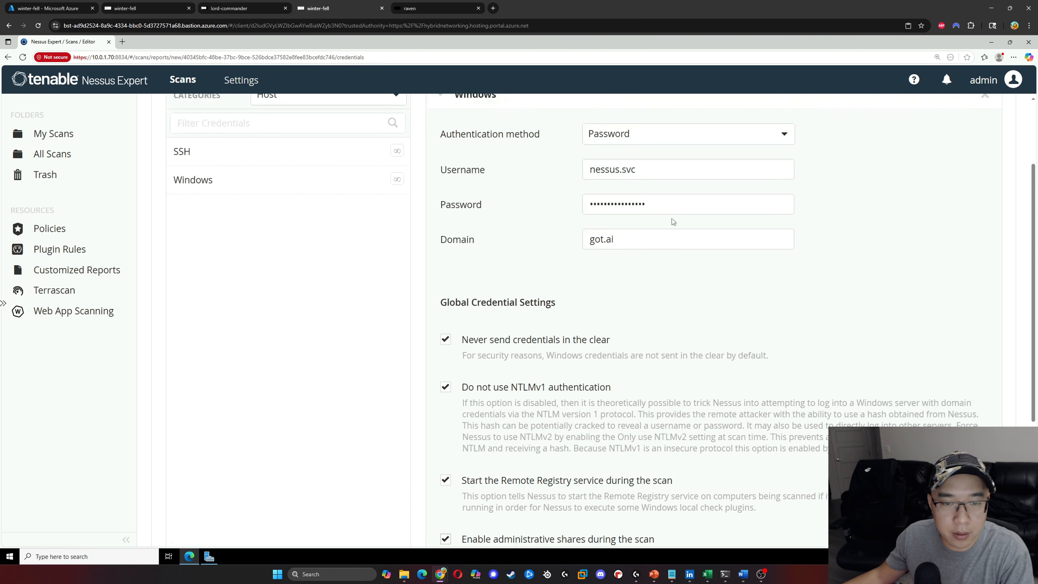
{"action": "scroll", "coordinate": [677, 392], "scroll_direction": "down", "scroll_amount": 4}
{"action": "scroll", "coordinate": [442, 342], "scroll_direction": "up", "scroll_amount": 4}
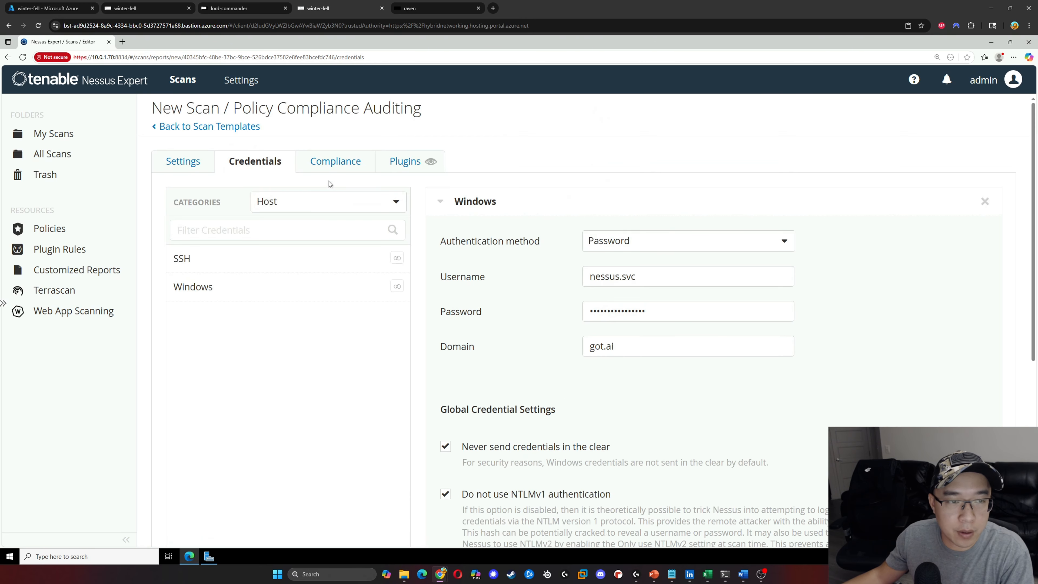
{"action": "scroll", "coordinate": [689, 384], "scroll_direction": "down", "scroll_amount": 4}
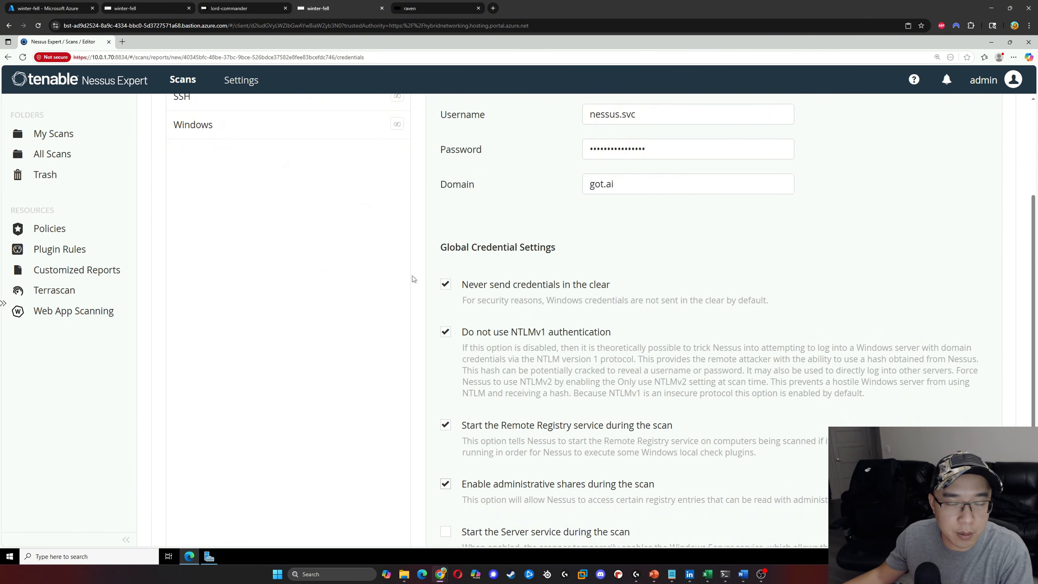
{"action": "scroll", "coordinate": [413, 279], "scroll_direction": "up", "scroll_amount": 4}
Filter the scan's compliance audits for windows server 2022 and add the DISA Microsoft Windows Server 2022 STIG v2r4 audit
{"action": "left_click", "coordinate": [339, 165]}
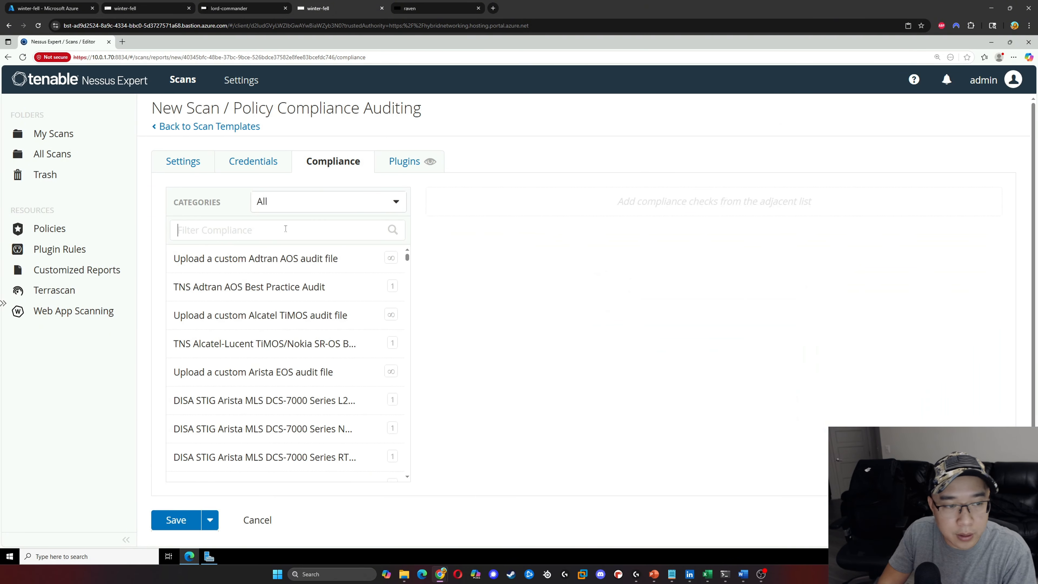
{"action": "type", "text": "windows ser"}
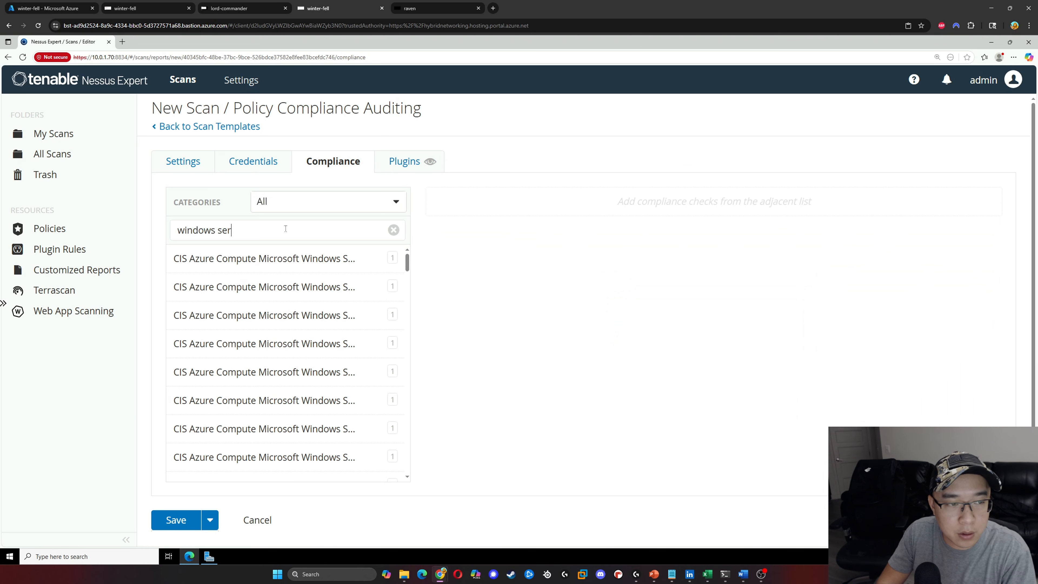
{"action": "type", "text": "ver 2022"}
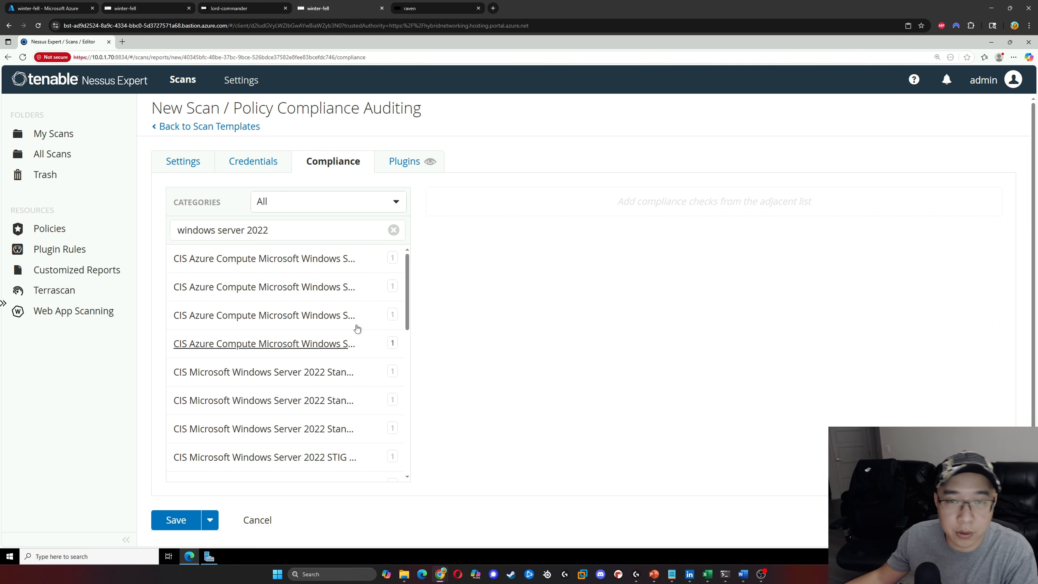
{"action": "scroll", "coordinate": [344, 331], "scroll_direction": "down", "scroll_amount": 5}
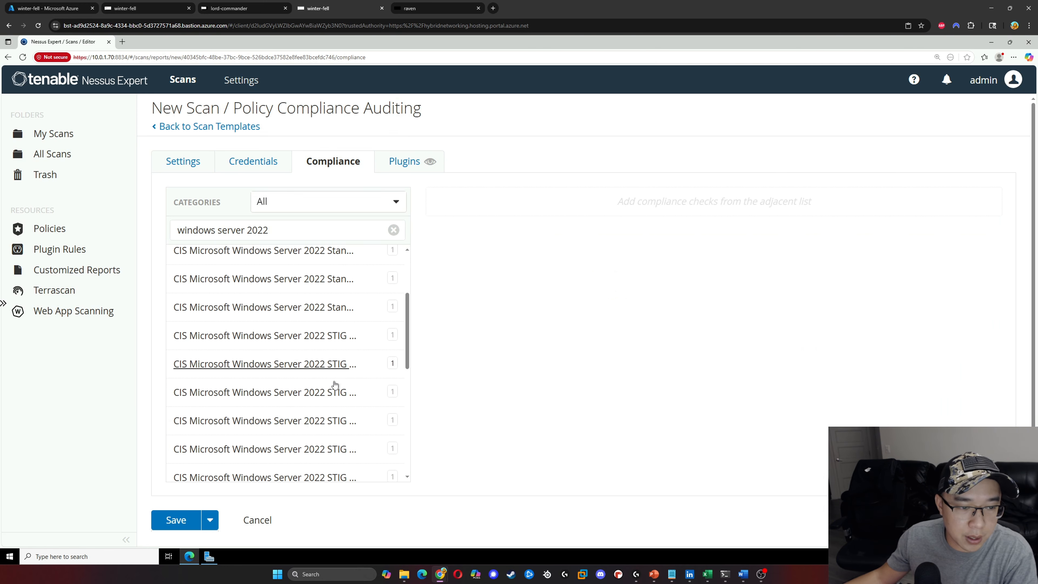
{"action": "scroll", "coordinate": [333, 397], "scroll_direction": "down", "scroll_amount": 5}
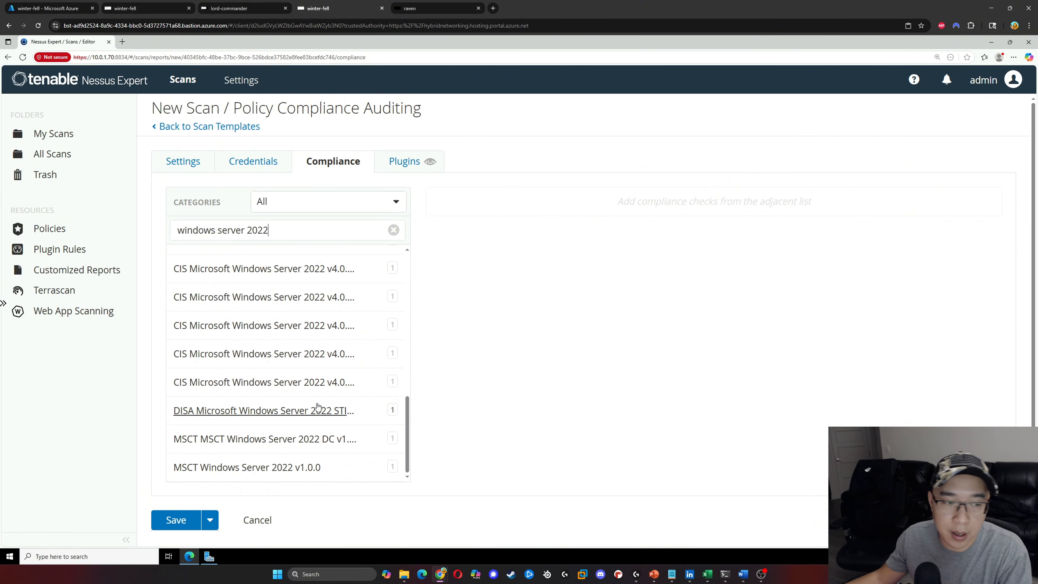
{"action": "scroll", "coordinate": [333, 399], "scroll_direction": "up", "scroll_amount": 5}
{"action": "scroll", "coordinate": [339, 391], "scroll_direction": "up", "scroll_amount": 2}
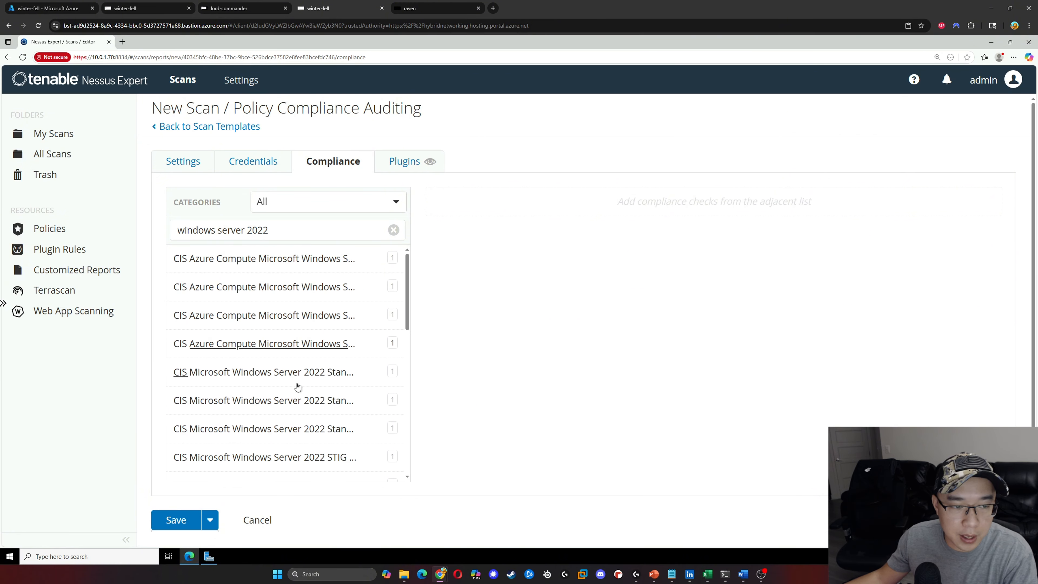
{"action": "scroll", "coordinate": [293, 342], "scroll_direction": "down", "scroll_amount": 3}
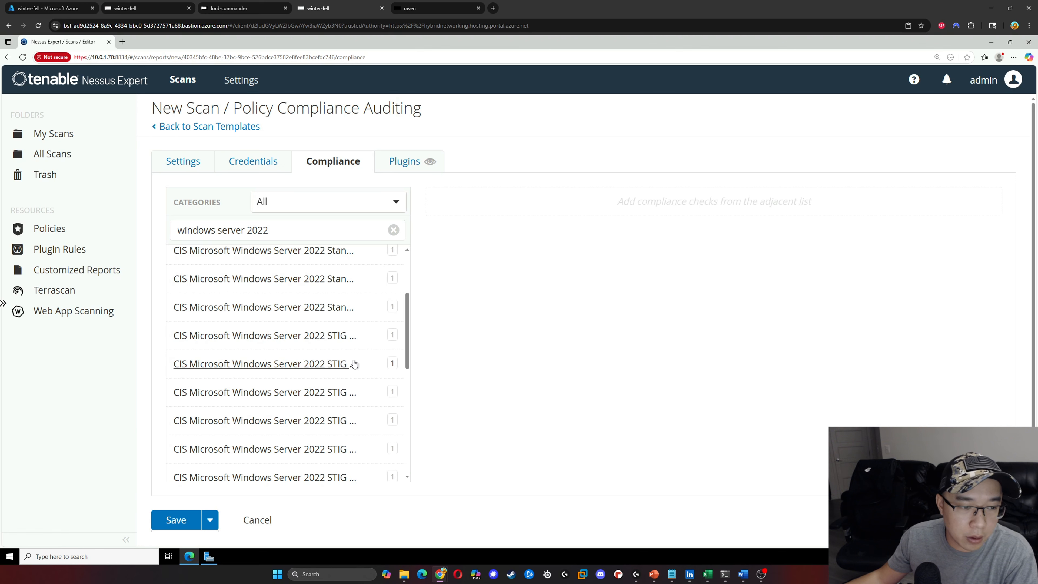
{"action": "left_click_drag", "start_coordinate": [409, 318], "coordinate": [412, 423]}
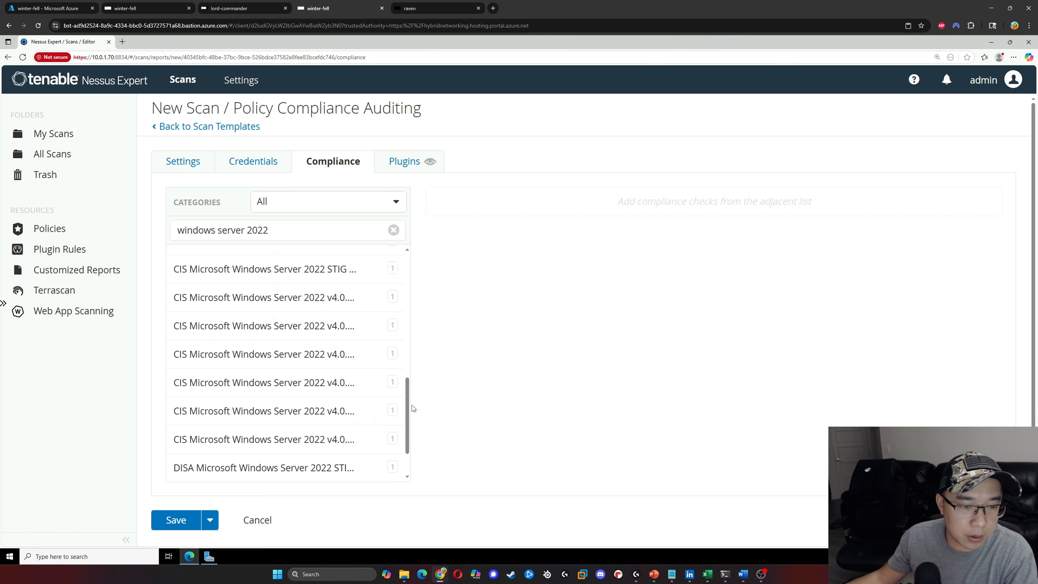
{"action": "scroll", "coordinate": [412, 405], "scroll_direction": "down", "scroll_amount": 2}
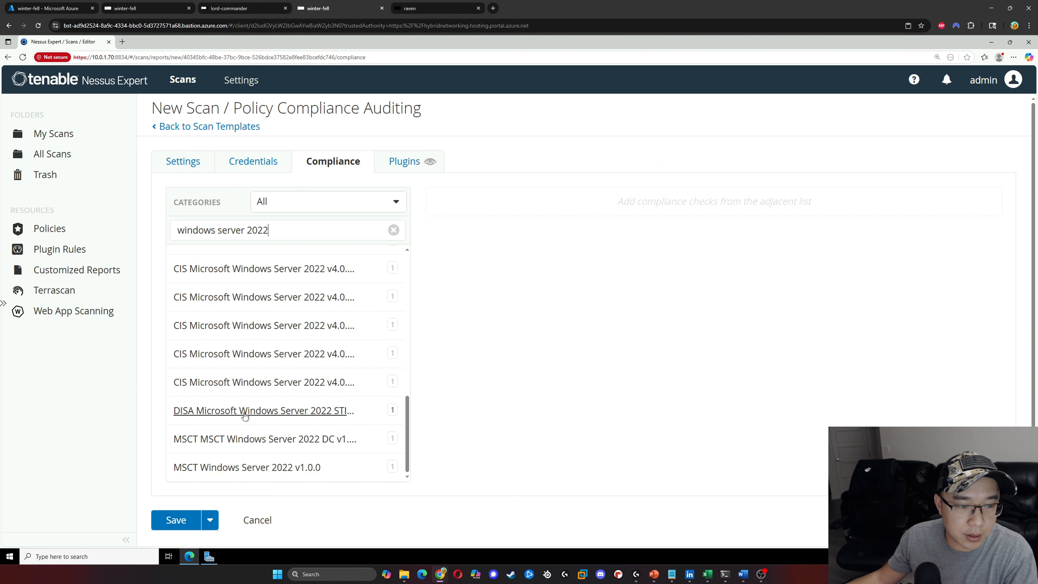
{"action": "left_click", "coordinate": [244, 410]}
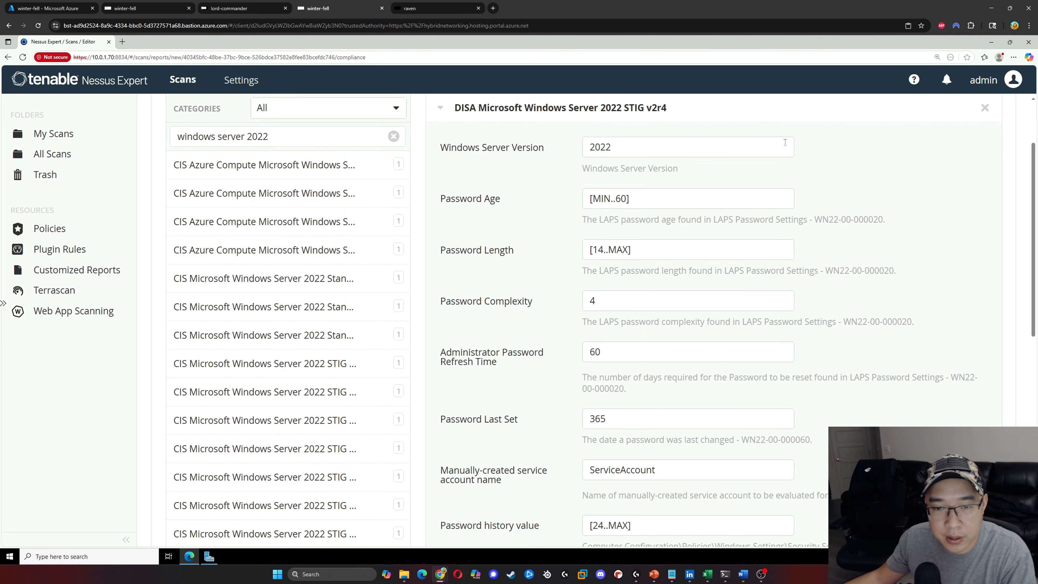
Keep the STIG audit's default values, save the scan and launch GOT Compliance Scan
{"action": "scroll", "coordinate": [852, 220], "scroll_direction": "down", "scroll_amount": 10}
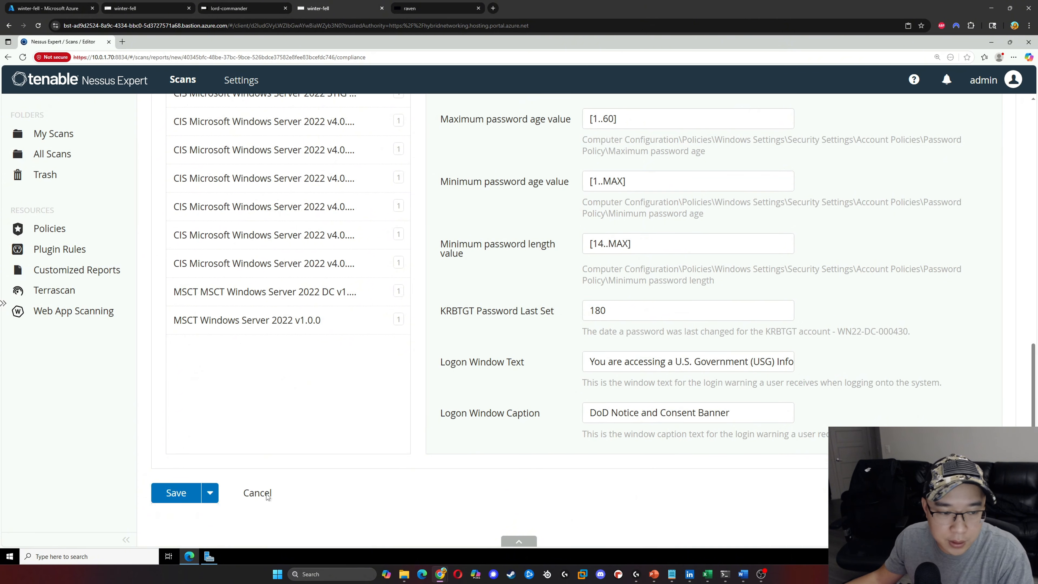
{"action": "left_click", "coordinate": [166, 500]}
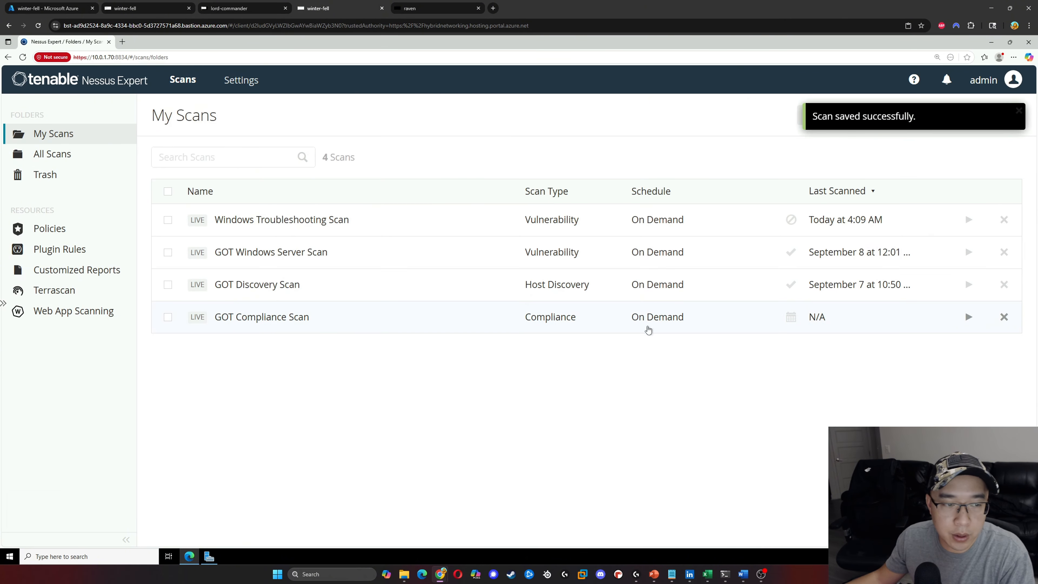
{"action": "left_click", "coordinate": [968, 317]}
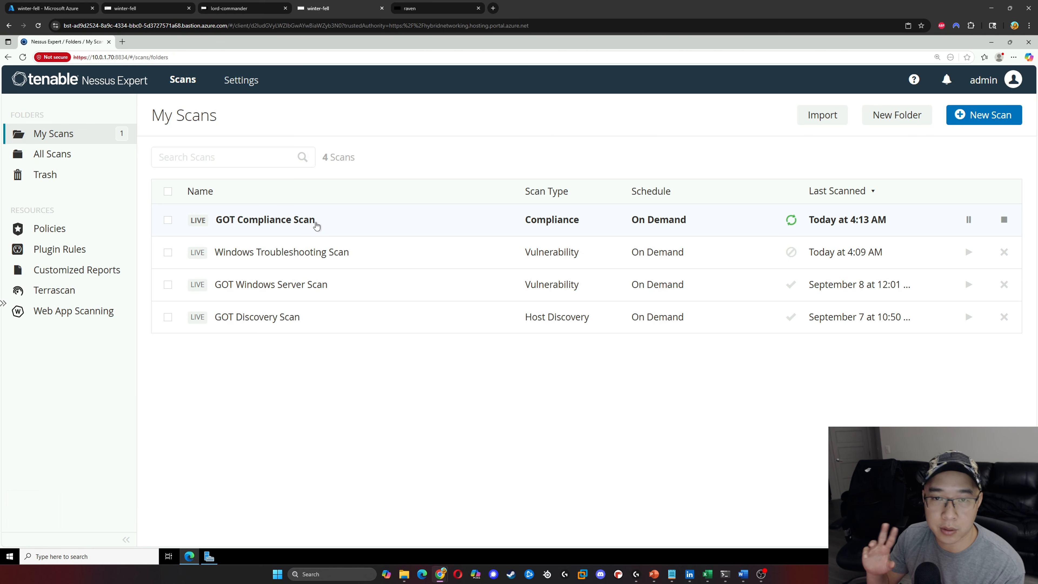
Open the running GOT Compliance Scan and check the authentication status and progress of its hosts
{"action": "left_click", "coordinate": [302, 225]}
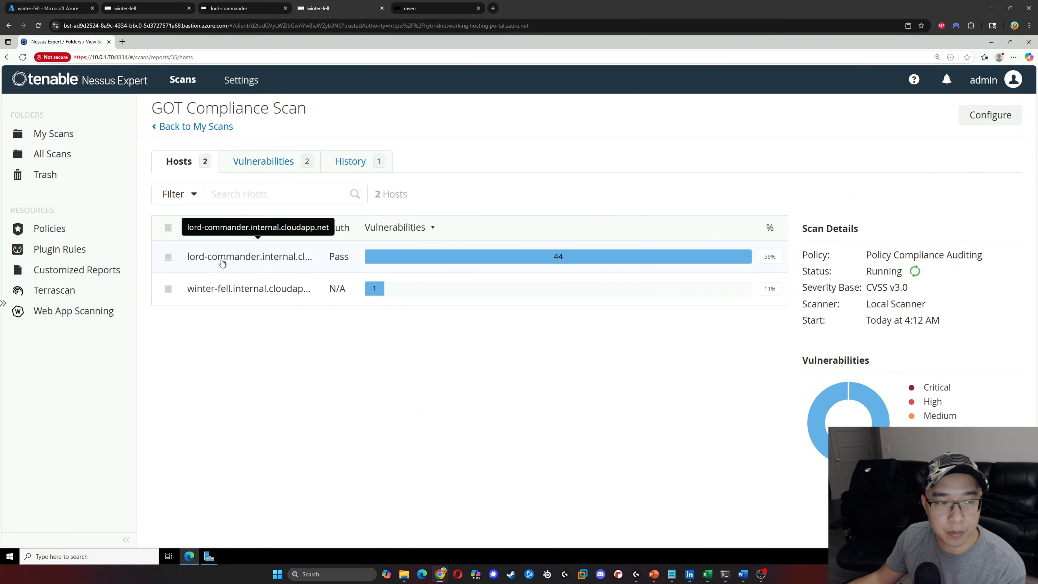
{"action": "mouse_move", "coordinate": [398, 263]}
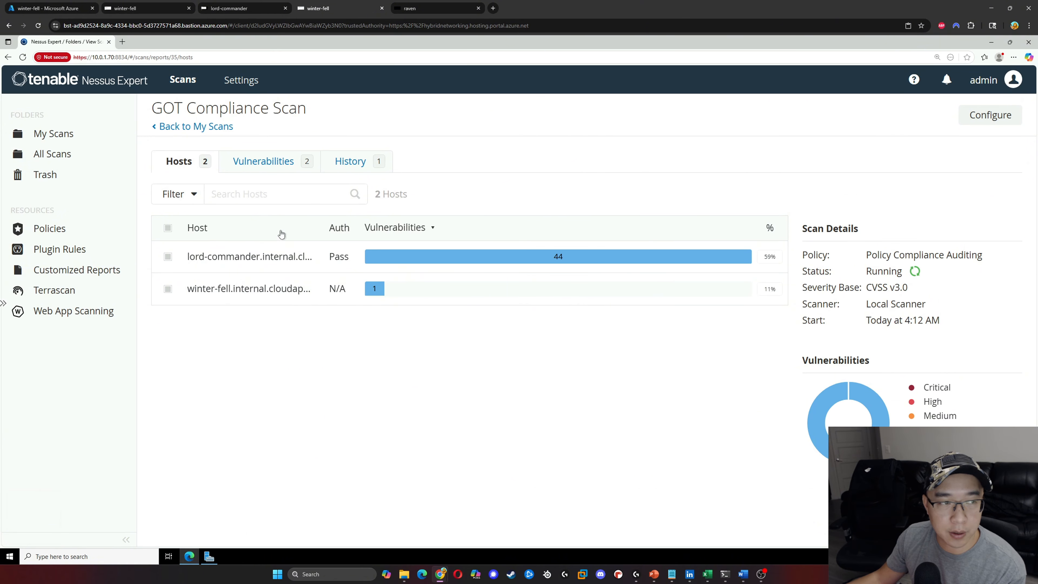
{"action": "double_click", "coordinate": [331, 46]}
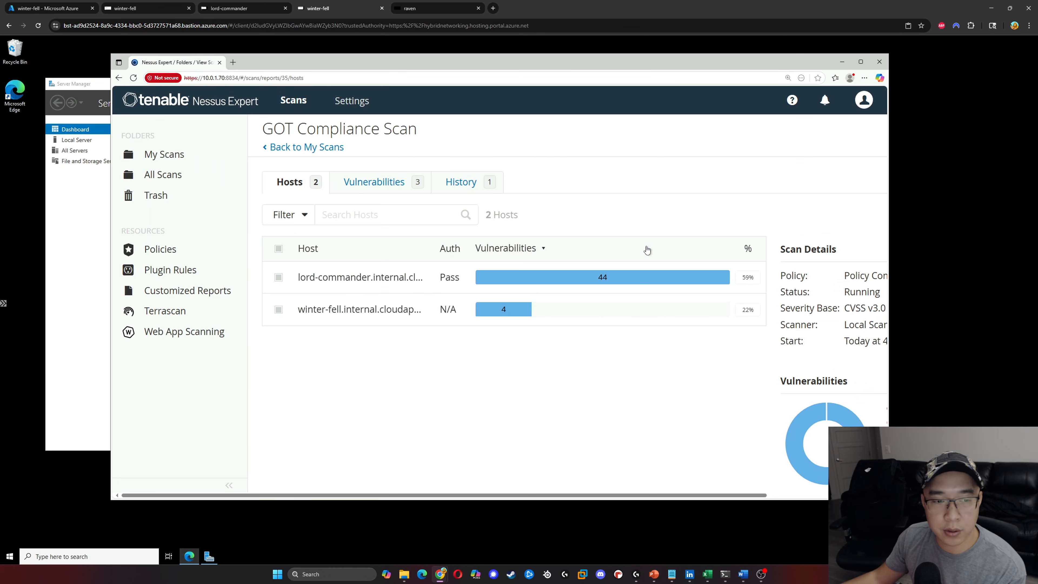
{"action": "left_click", "coordinate": [861, 60]}
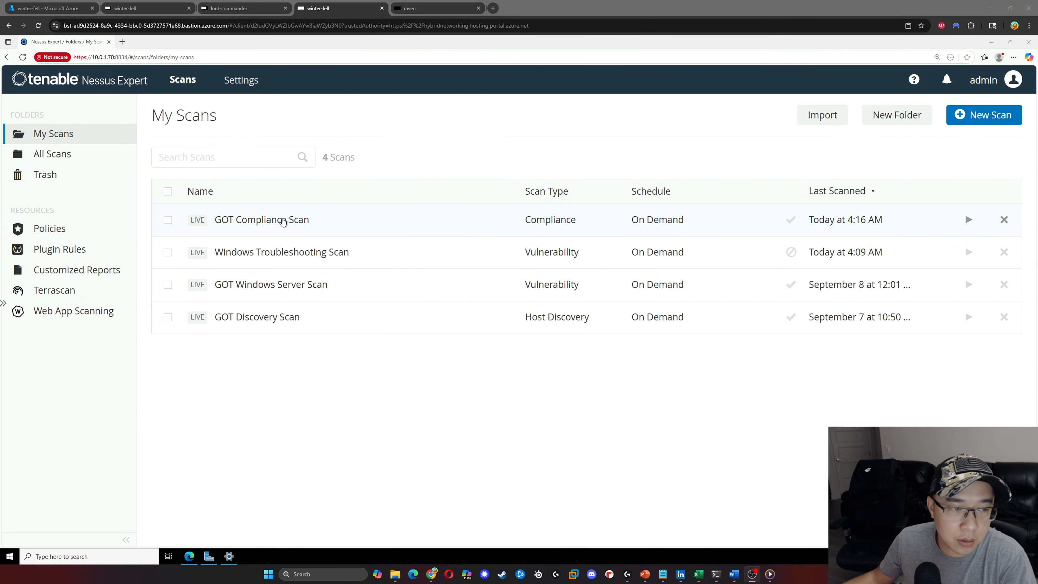
Open the completed GOT Compliance Scan and review its scan summary and per-host compliance results
{"action": "left_click", "coordinate": [290, 221]}
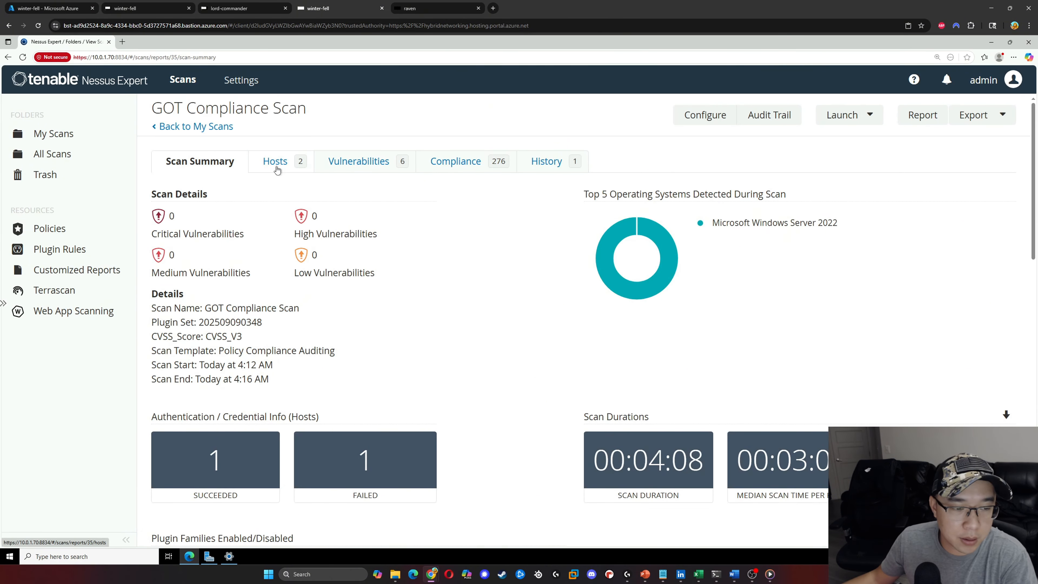
{"action": "scroll", "coordinate": [311, 415], "scroll_direction": "down", "scroll_amount": 2}
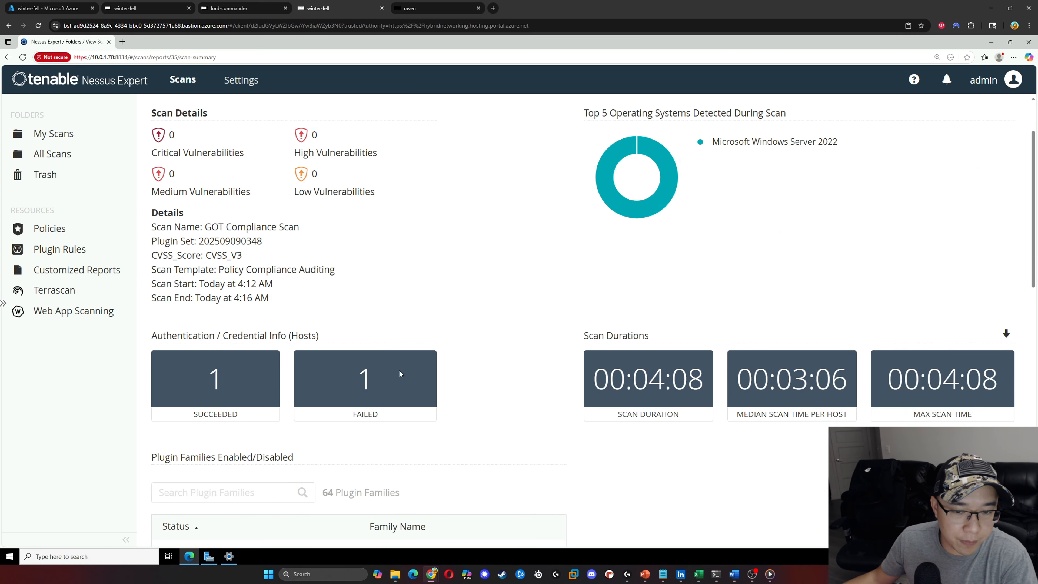
{"action": "scroll", "coordinate": [431, 405], "scroll_direction": "up", "scroll_amount": 3}
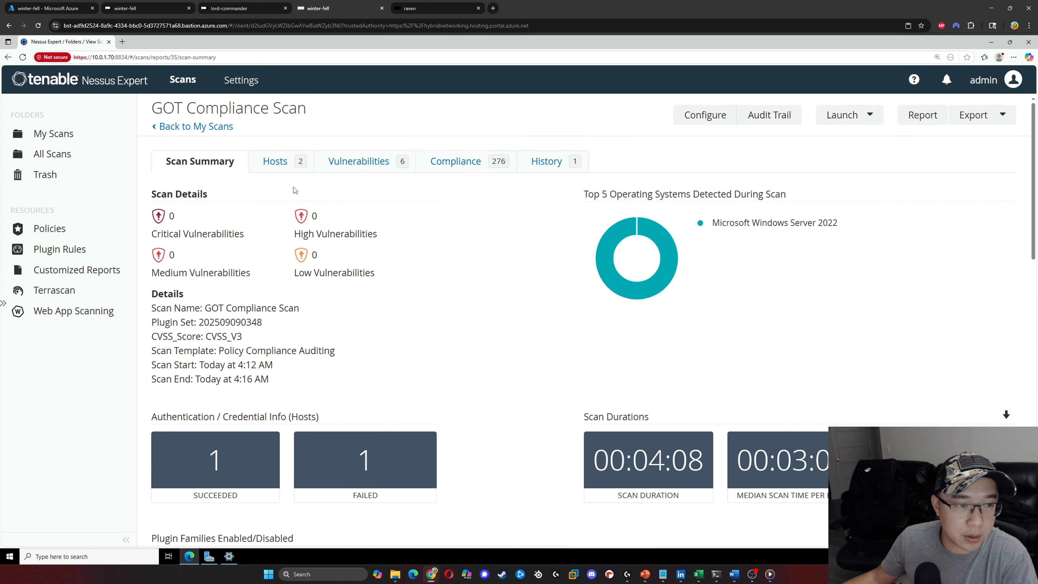
{"action": "left_click", "coordinate": [273, 162]}
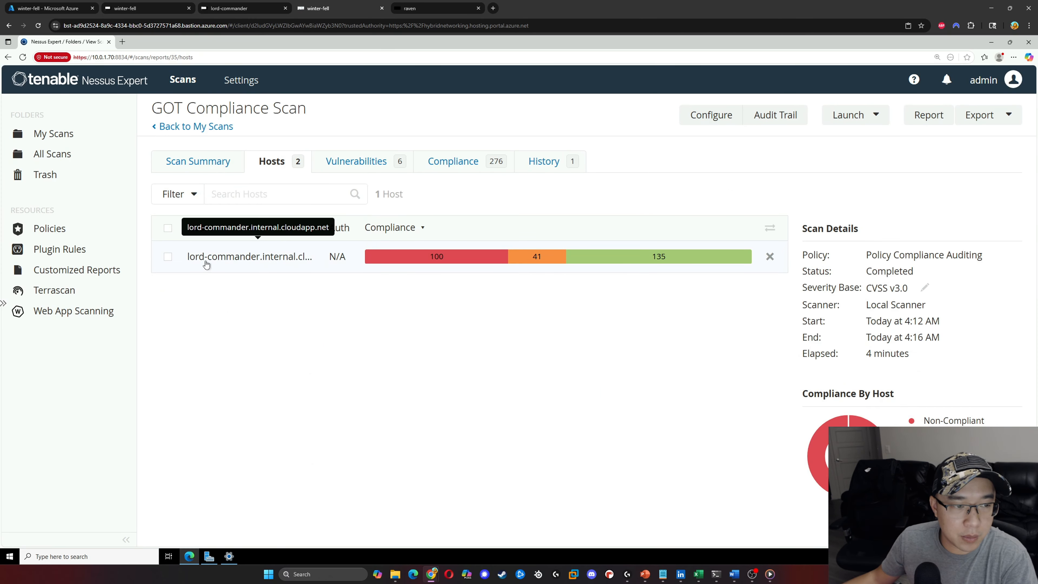
{"action": "mouse_move", "coordinate": [409, 263]}
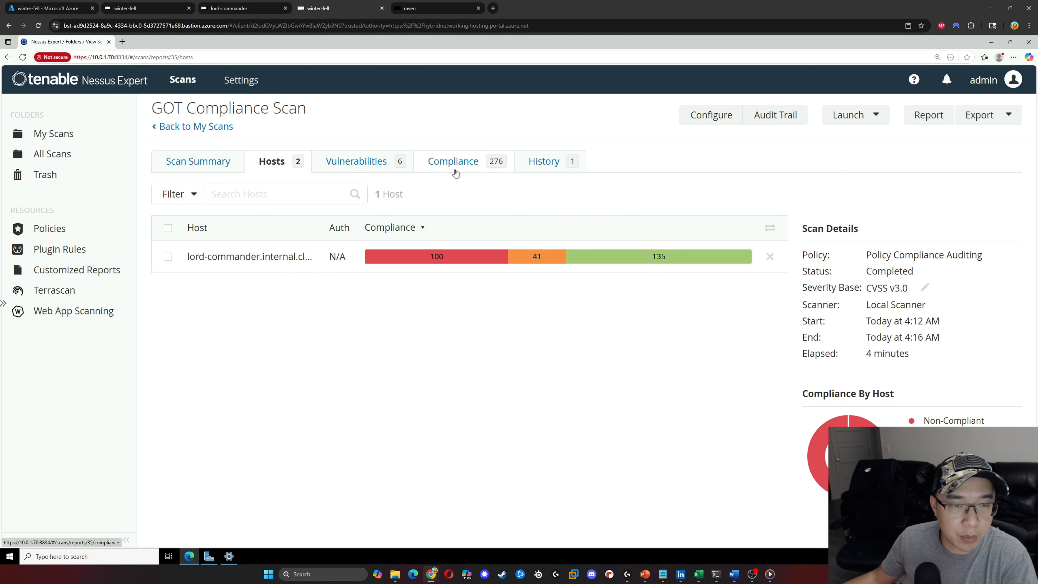
Open the Nessus Scan Information finding from the scan's vulnerabilities and look over its description and output
{"action": "left_click", "coordinate": [353, 166]}
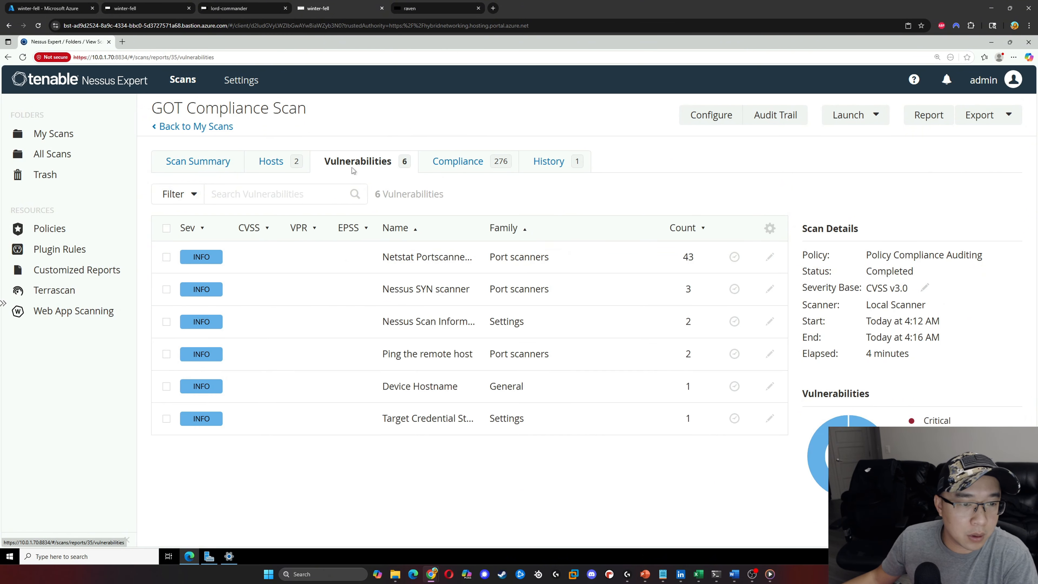
{"action": "left_click", "coordinate": [447, 324]}
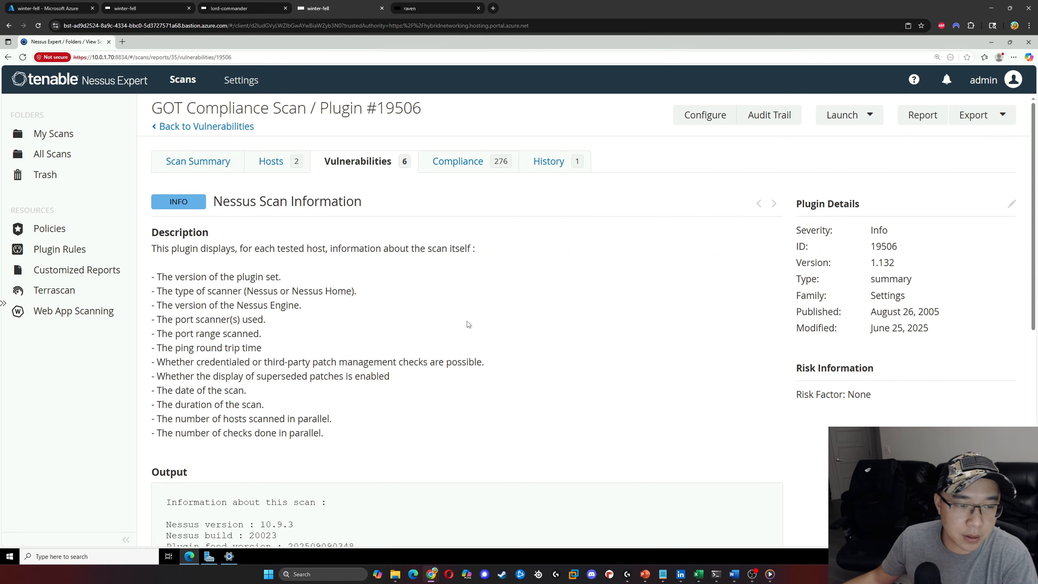
{"action": "scroll", "coordinate": [480, 331], "scroll_direction": "down", "scroll_amount": 5}
{"action": "scroll", "coordinate": [482, 366], "scroll_direction": "up", "scroll_amount": 5}
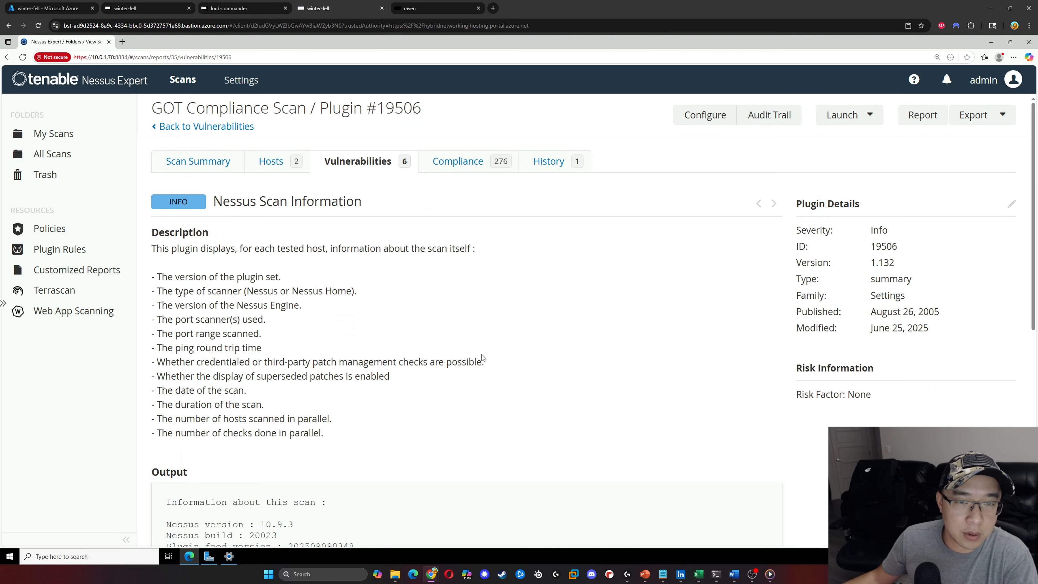
Expand the scan information output for the winter-fell host and examine its Credentialed checks entry
{"action": "scroll", "coordinate": [478, 345], "scroll_direction": "down", "scroll_amount": 10}
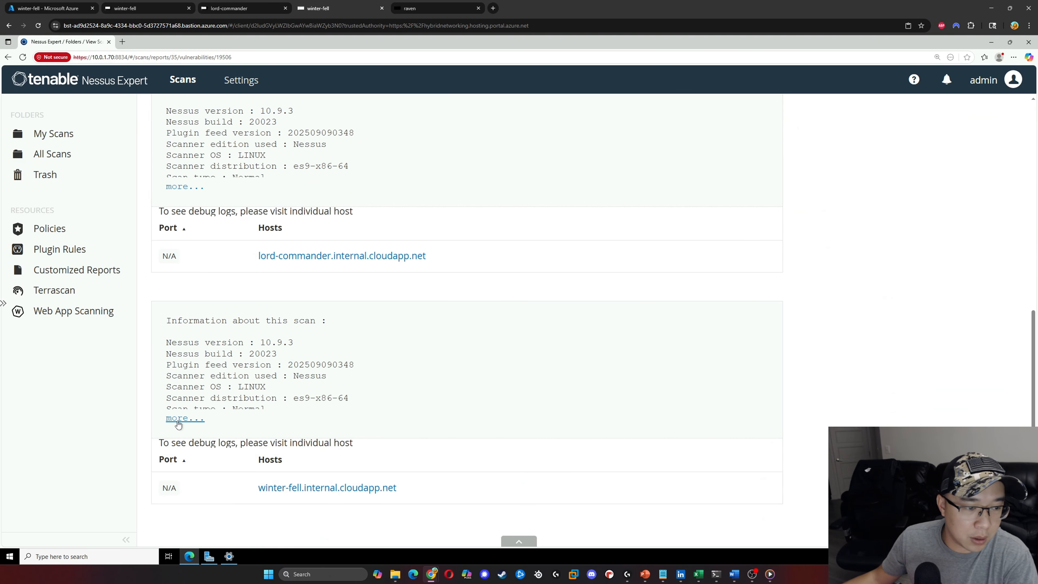
{"action": "left_click", "coordinate": [178, 424]}
{"action": "scroll", "coordinate": [350, 395], "scroll_direction": "down", "scroll_amount": 5}
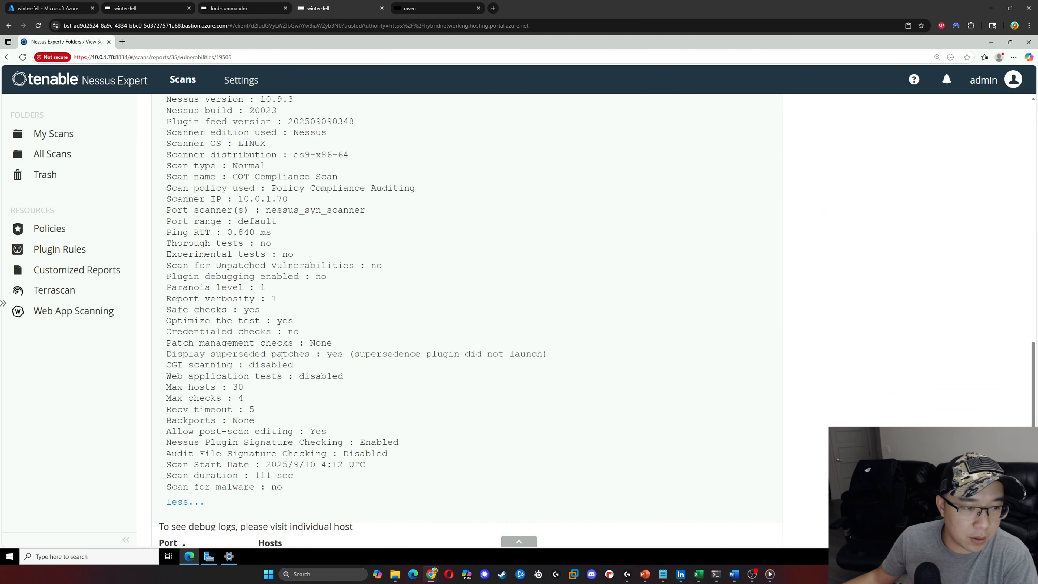
{"action": "left_click_drag", "start_coordinate": [298, 334], "coordinate": [166, 332]}
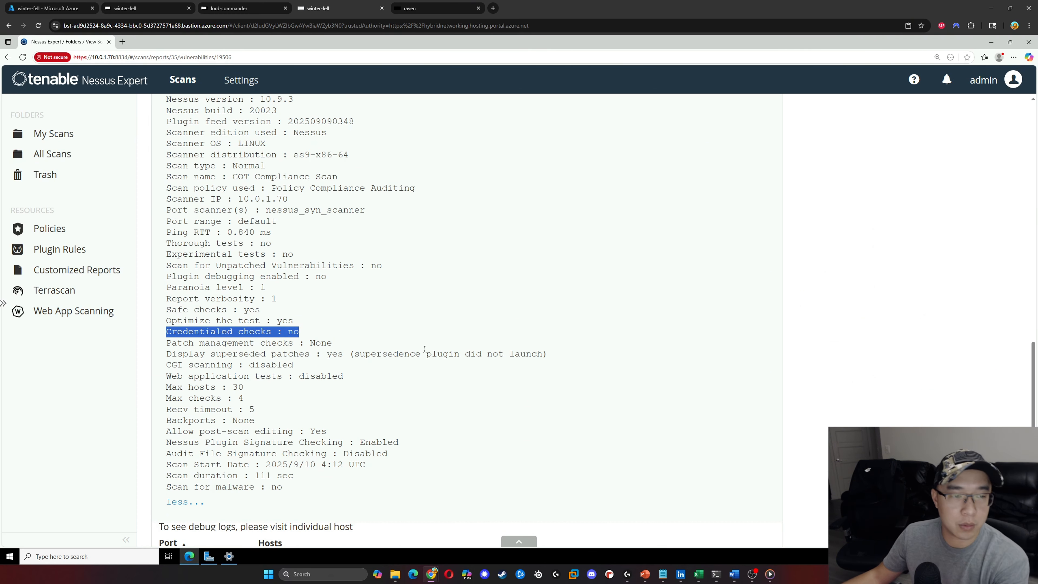
{"action": "scroll", "coordinate": [422, 345], "scroll_direction": "up", "scroll_amount": 2}
{"action": "scroll", "coordinate": [425, 343], "scroll_direction": "up", "scroll_amount": 10}
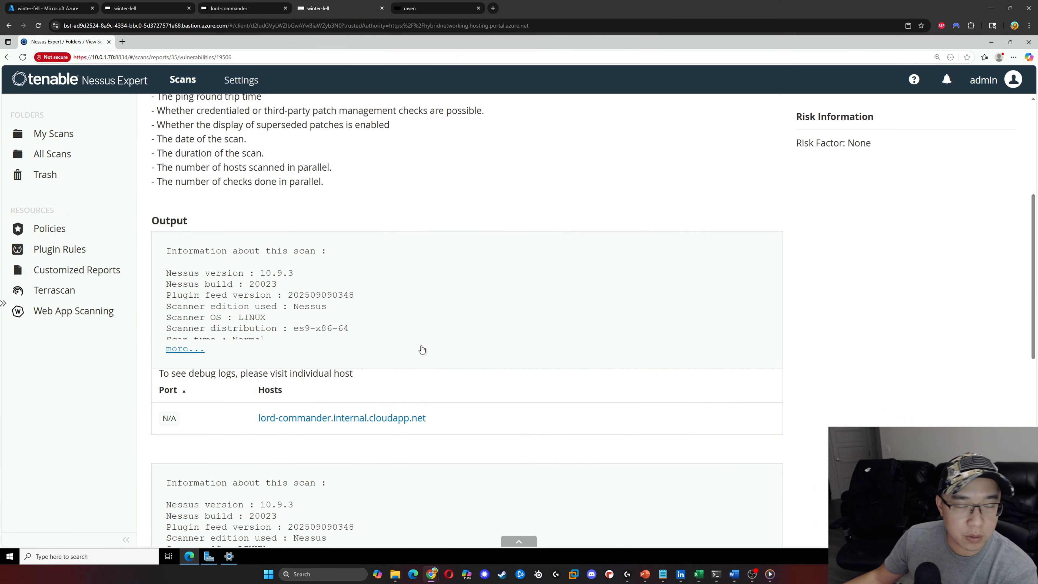
{"action": "scroll", "coordinate": [438, 339], "scroll_direction": "up", "scroll_amount": 2}
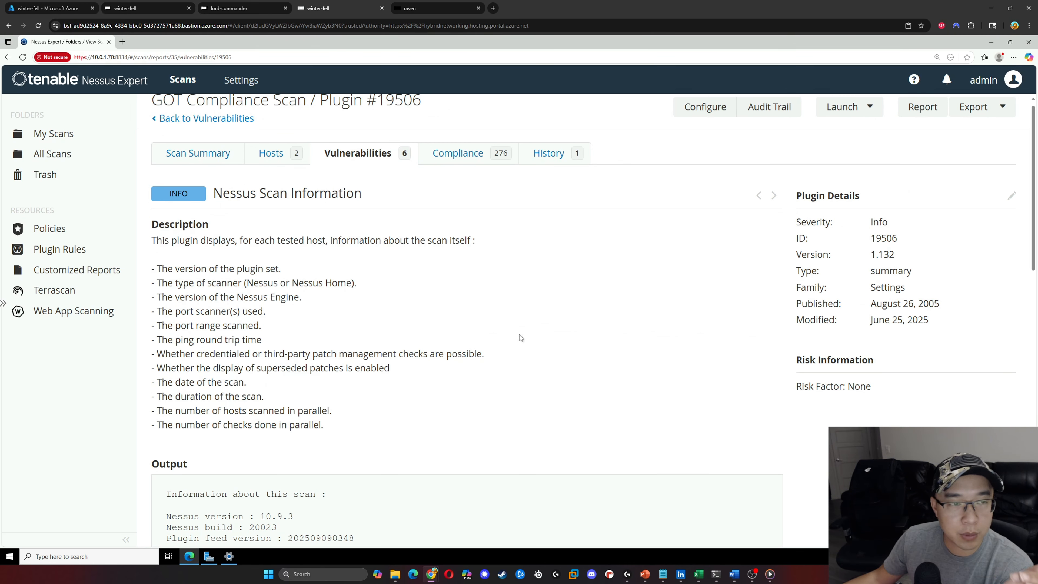
Compare the Local Server properties in Server Manager on the winter-fell and lord-commander machines
{"action": "left_click", "coordinate": [156, 12]}
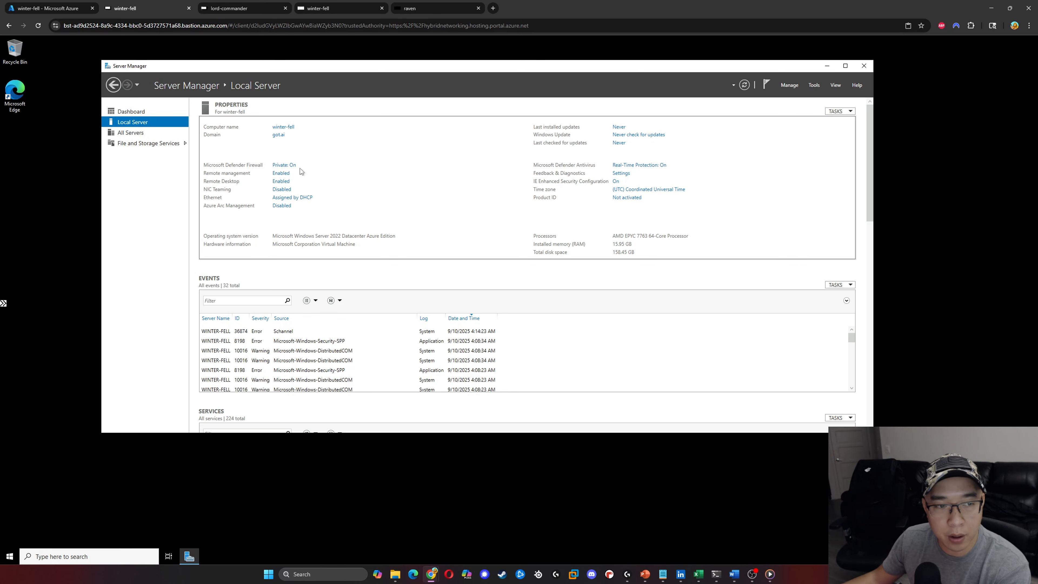
{"action": "left_click", "coordinate": [236, 11]}
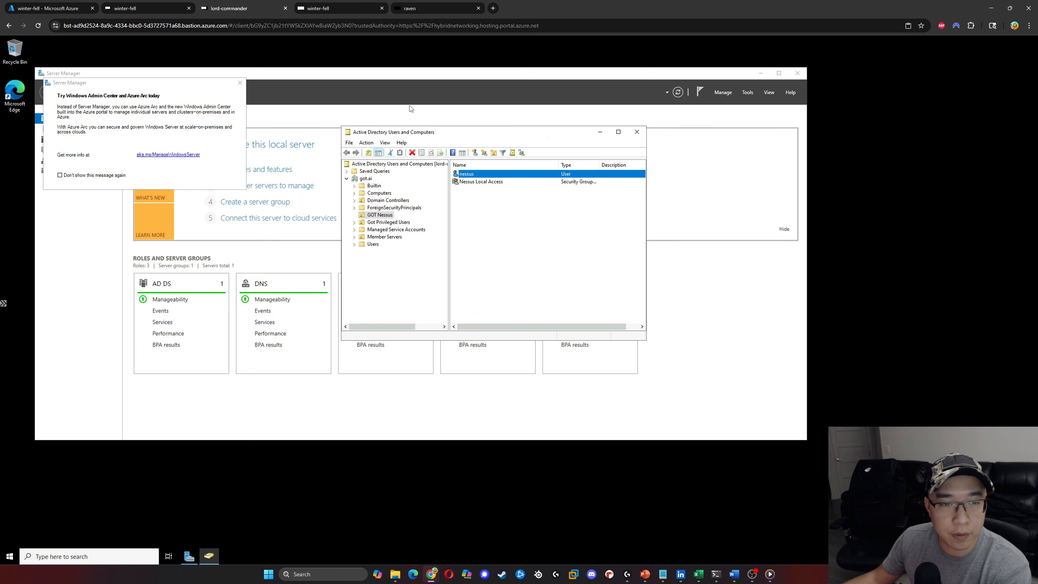
{"action": "left_click", "coordinate": [609, 131]}
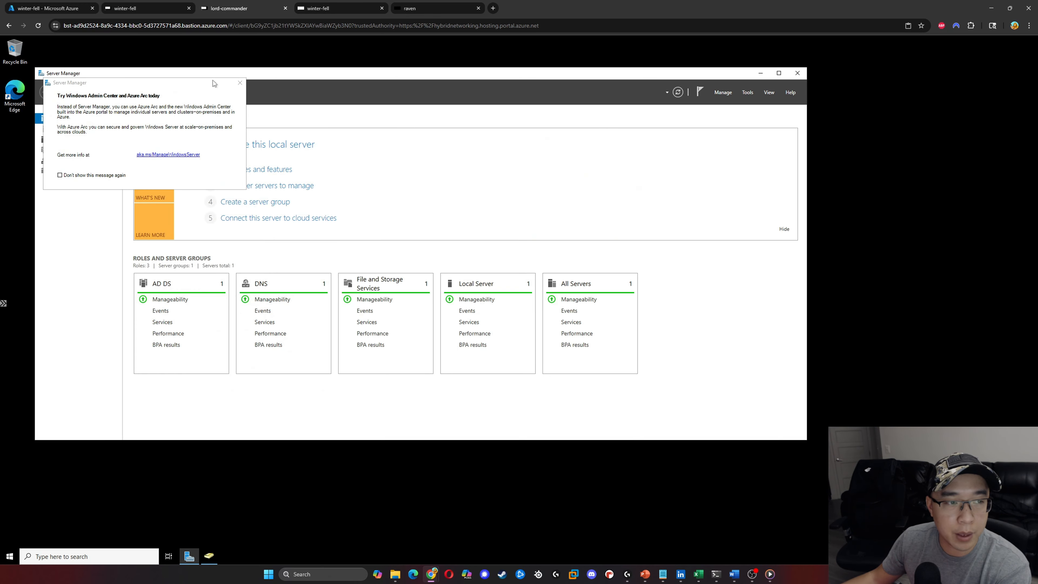
{"action": "left_click", "coordinate": [240, 83]}
{"action": "left_click", "coordinate": [247, 145]}
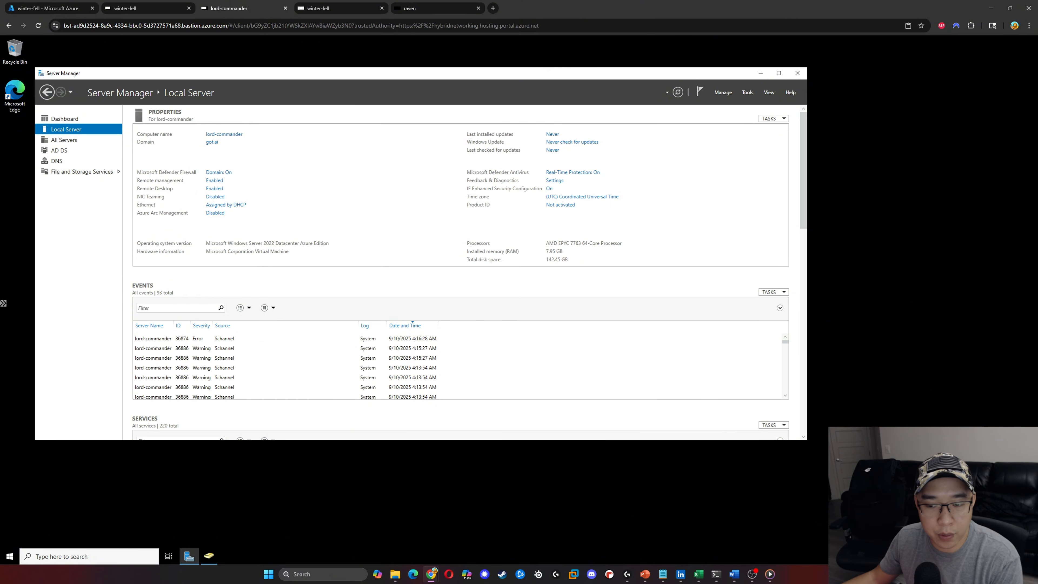
Refresh Server Manager on winter-fell and recheck its Defender Firewall profile against the one on lord-commander
{"action": "left_click", "coordinate": [175, 6]}
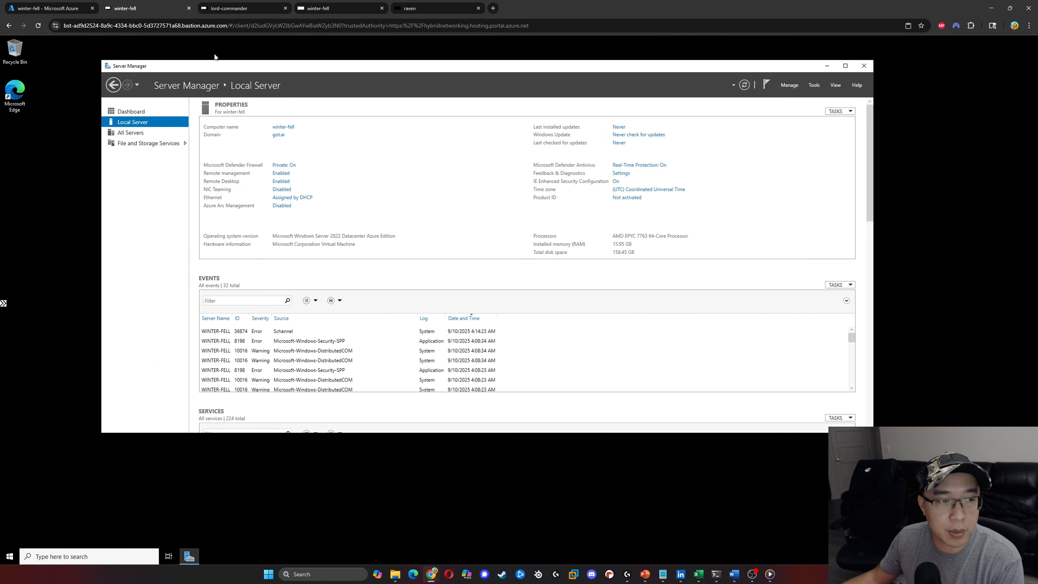
{"action": "left_click", "coordinate": [744, 85]}
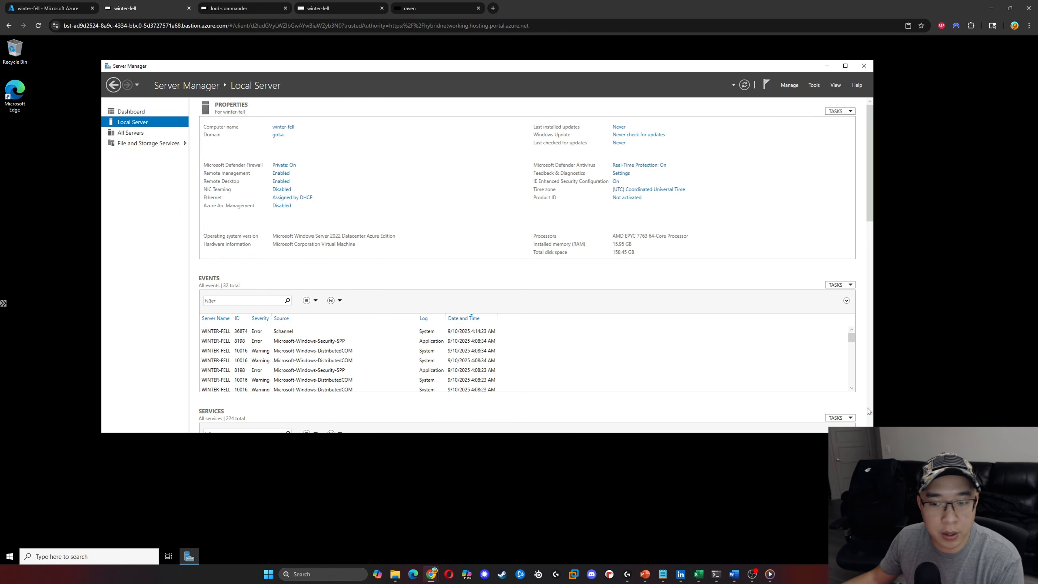
{"action": "left_click", "coordinate": [226, 6]}
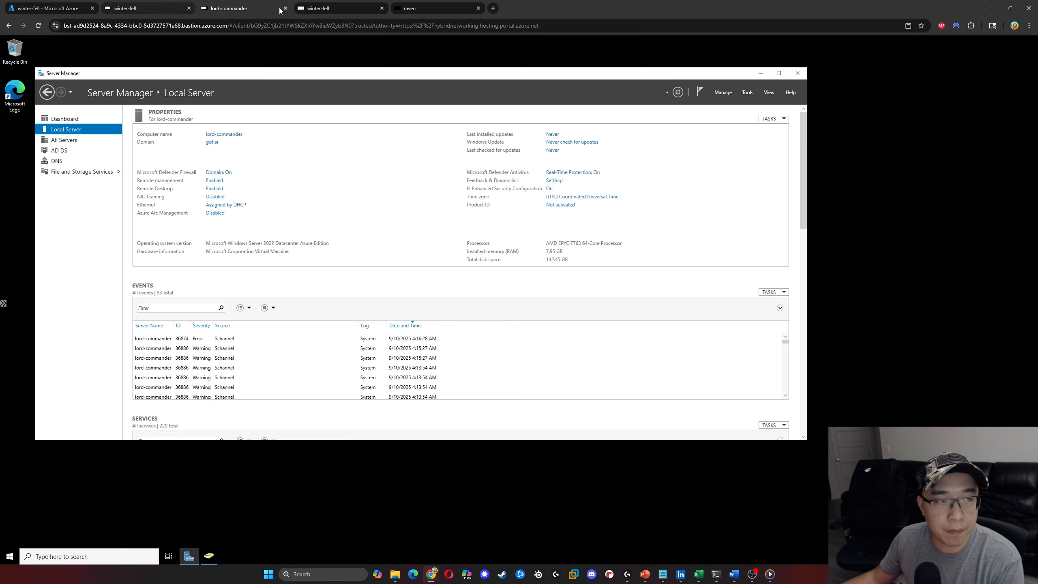
{"action": "left_click", "coordinate": [339, 9]}
{"action": "left_click", "coordinate": [125, 9]}
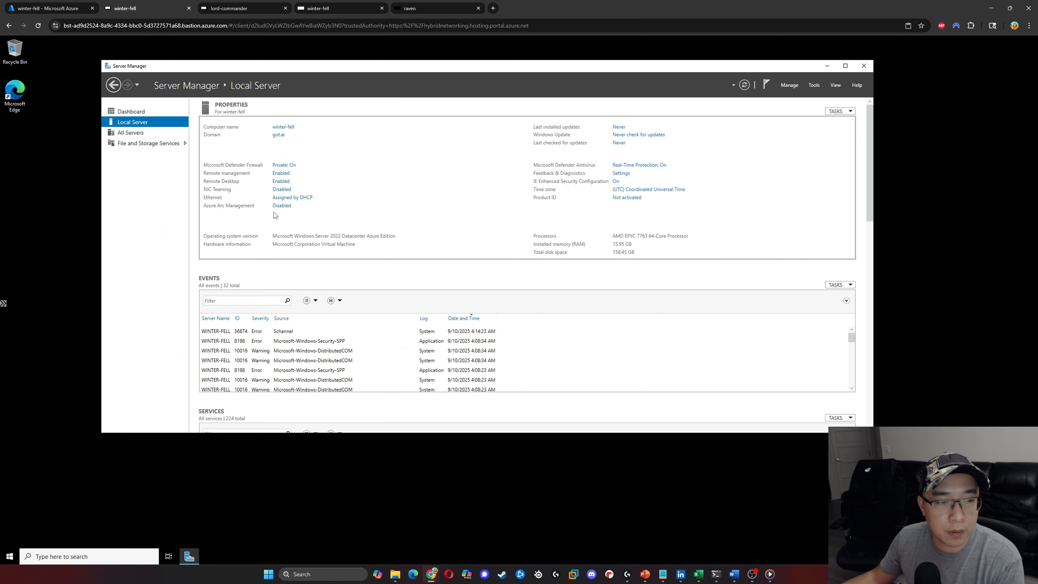
Turn on file and printer sharing for the Private network profile in winter-fell's advanced sharing settings and save the changes
{"action": "left_click", "coordinate": [289, 166]}
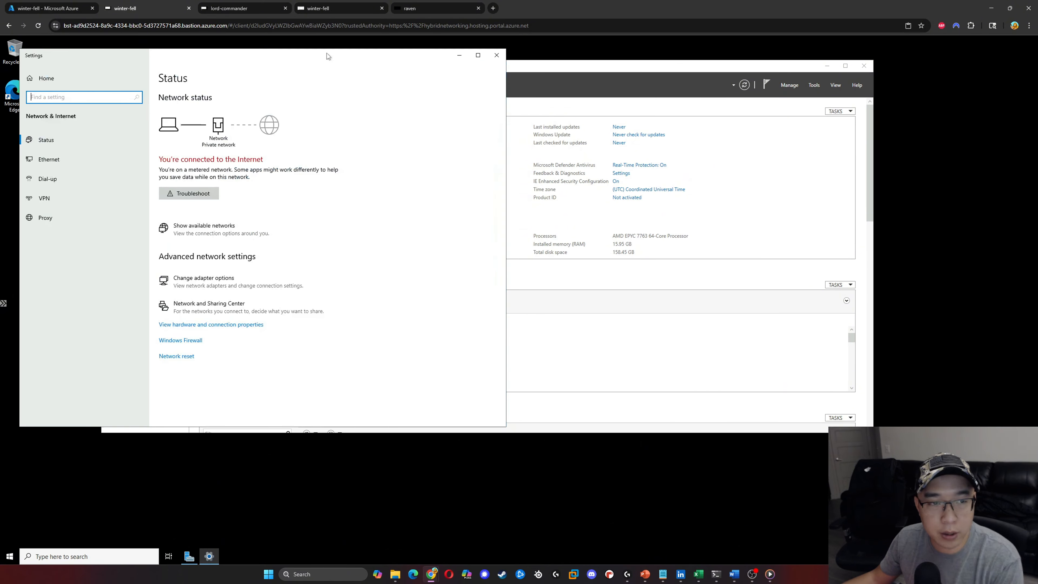
{"action": "left_click_drag", "start_coordinate": [327, 53], "coordinate": [679, 118]}
{"action": "left_click", "coordinate": [610, 367]}
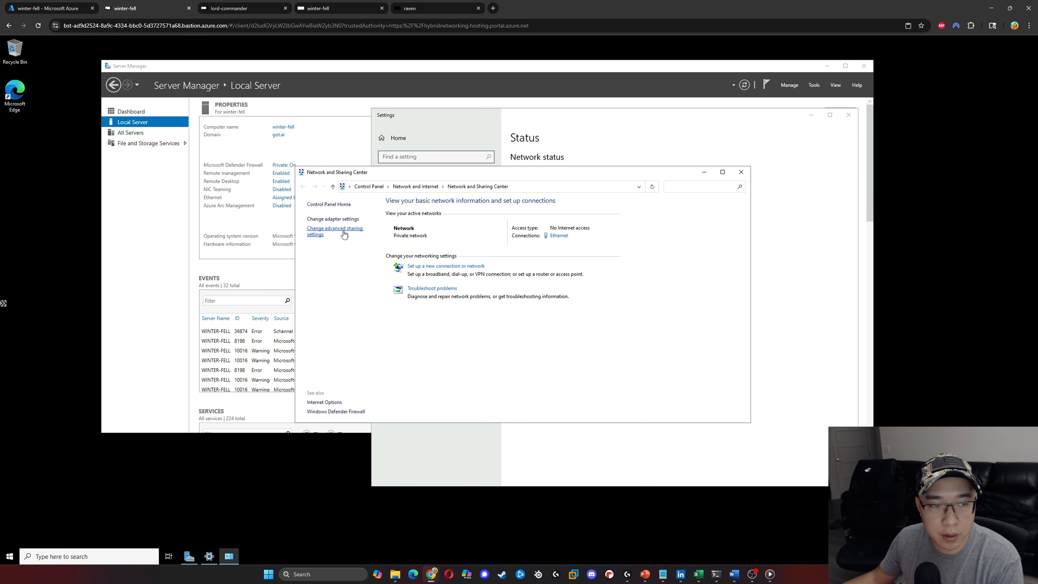
{"action": "left_click", "coordinate": [343, 232]}
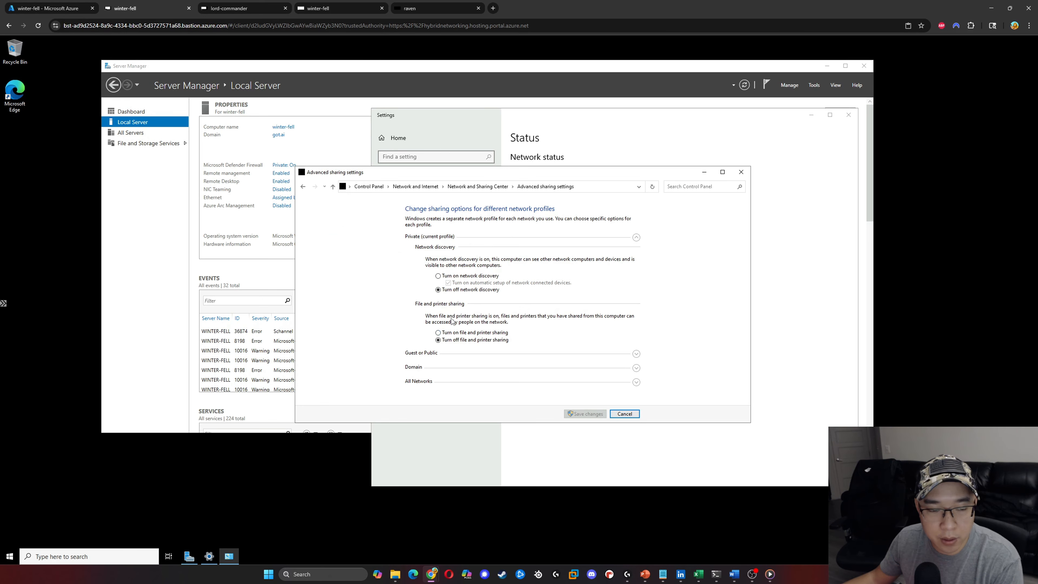
{"action": "left_click", "coordinate": [462, 367]}
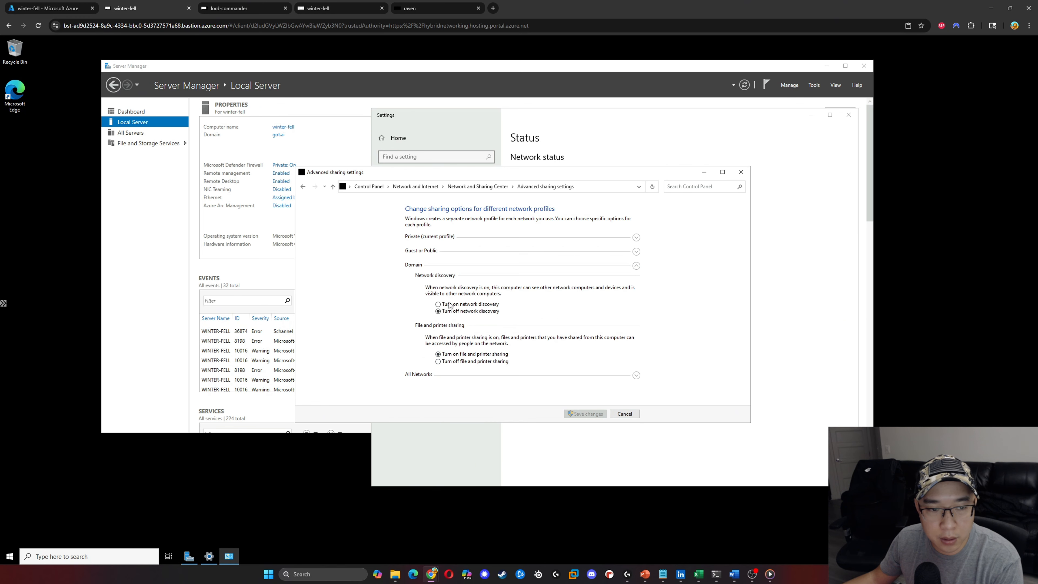
{"action": "left_click", "coordinate": [428, 239]}
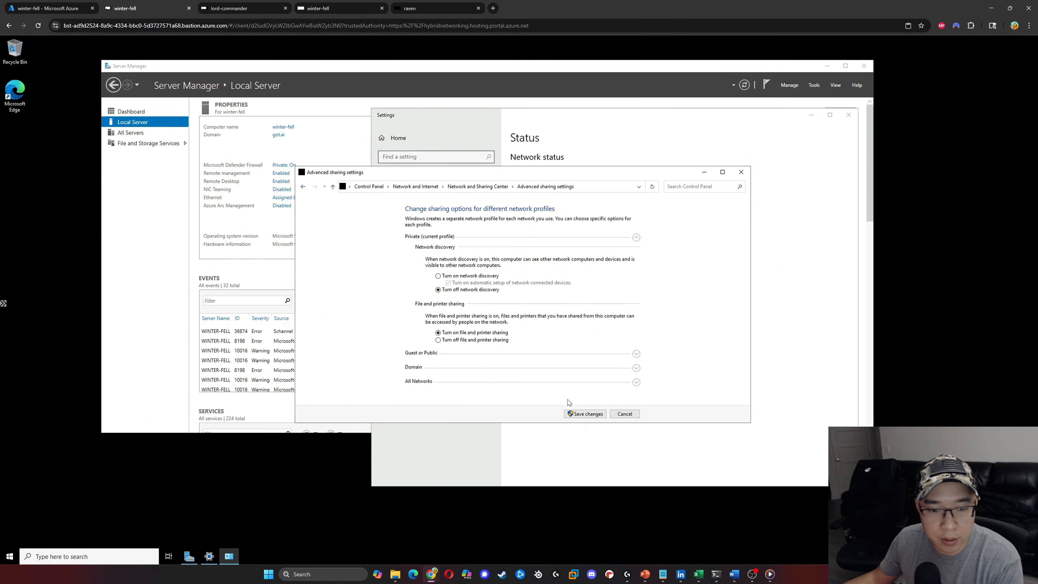
{"action": "left_click", "coordinate": [572, 413]}
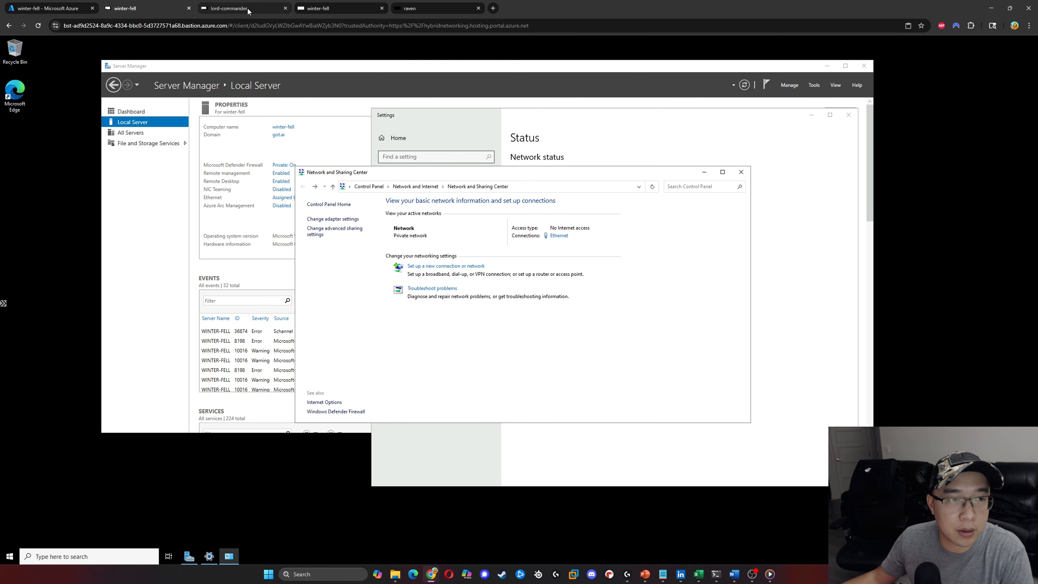
Return to the GOT Compliance Scan in Nessus and look over its list of compliance checks
{"action": "left_click", "coordinate": [322, 12]}
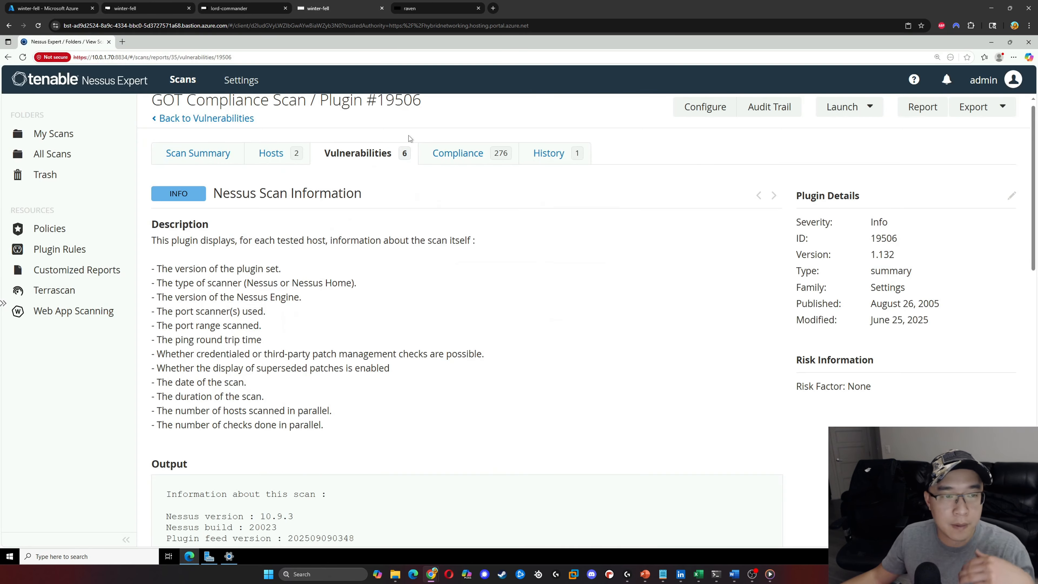
{"action": "scroll", "coordinate": [507, 211], "scroll_direction": "up", "scroll_amount": 1}
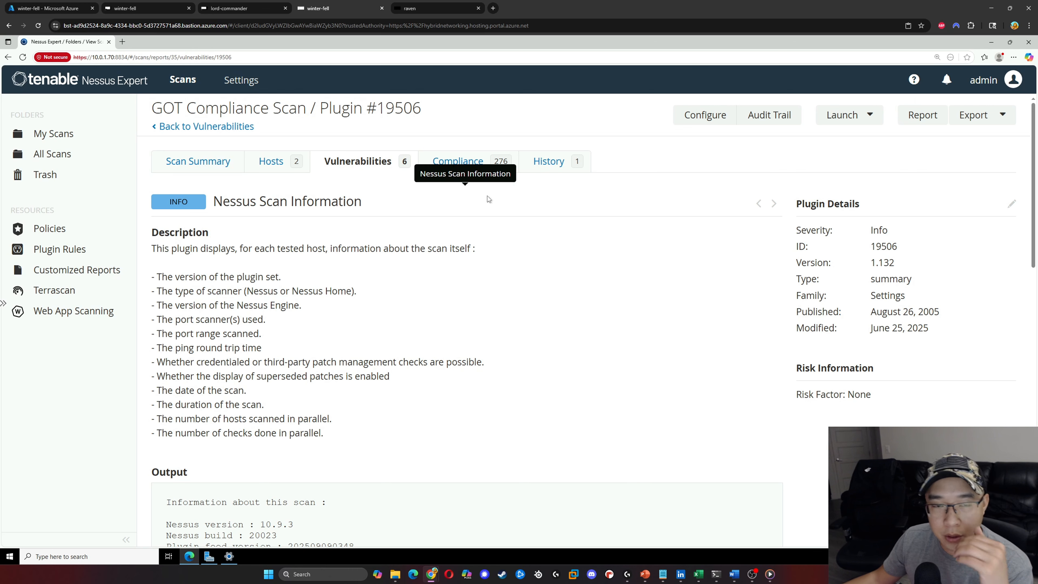
{"action": "left_click", "coordinate": [238, 130]}
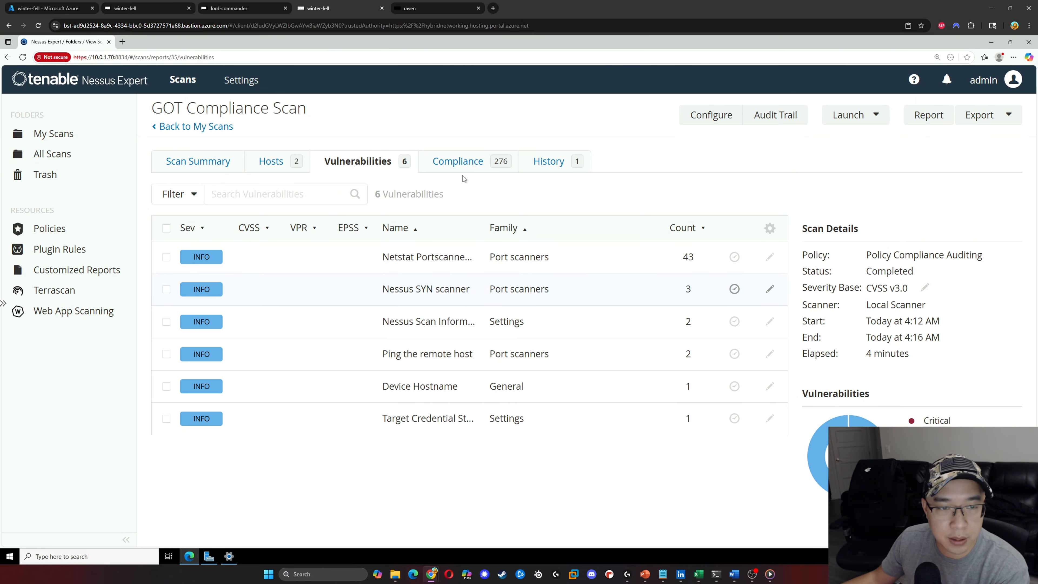
{"action": "left_click", "coordinate": [468, 169]}
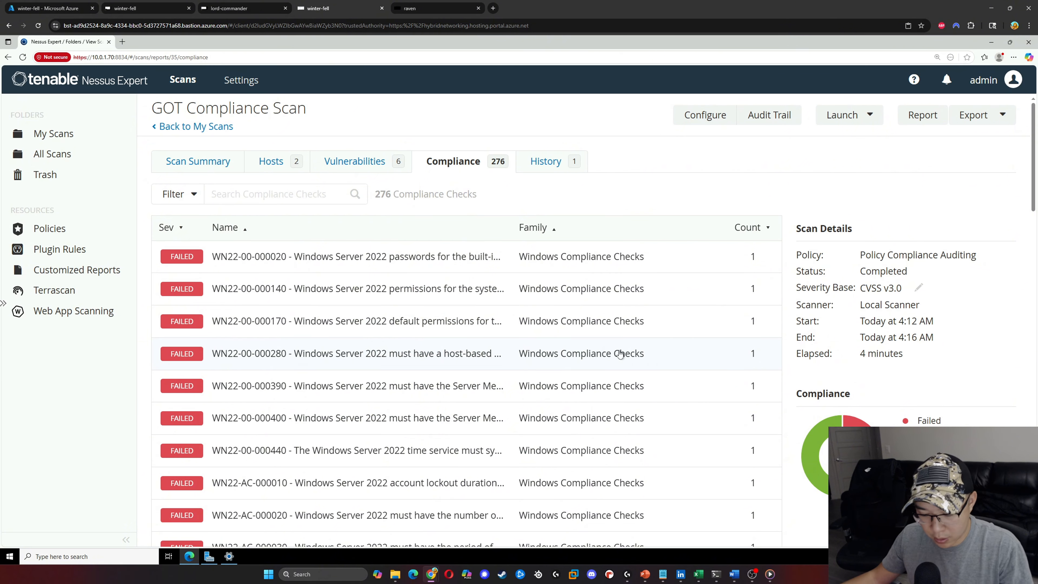
{"action": "key", "text": "ctrl+minus"}
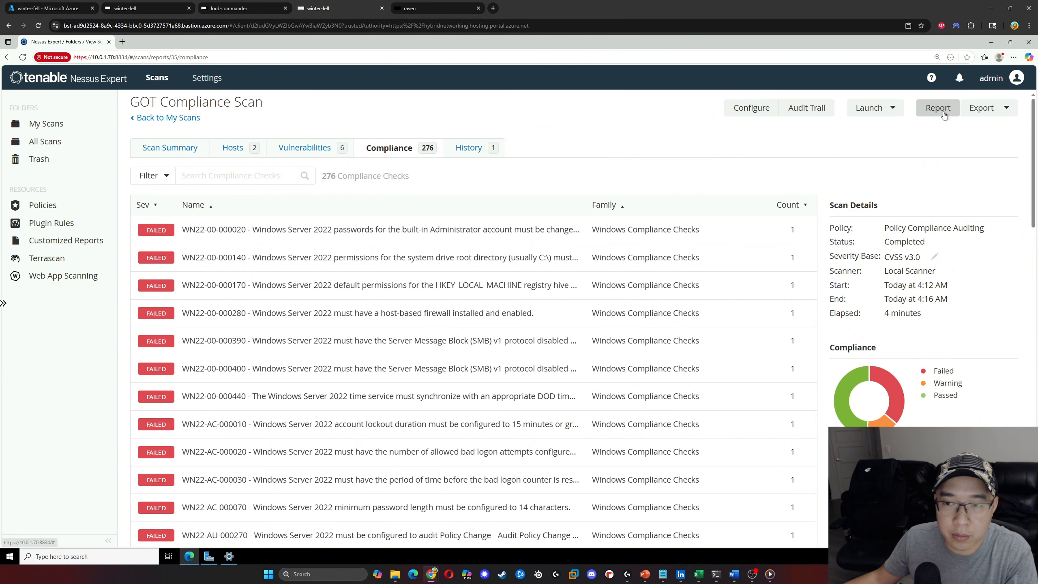
Generate an HTML report with the Detailed Vulnerabilities By Host with Compliance/Remediations template and open the downloaded file
{"action": "left_click", "coordinate": [952, 111]}
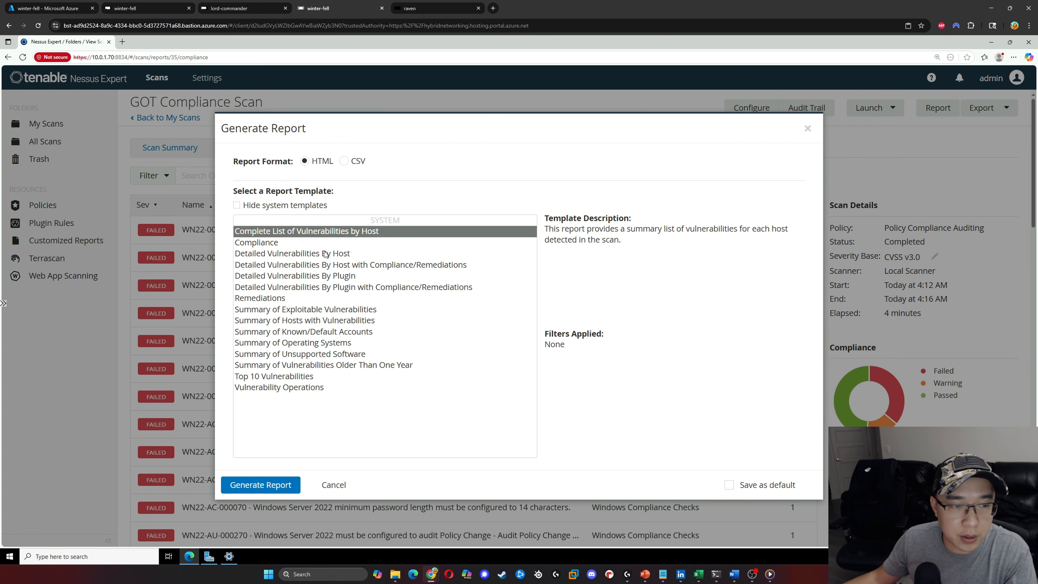
{"action": "left_click", "coordinate": [329, 266]}
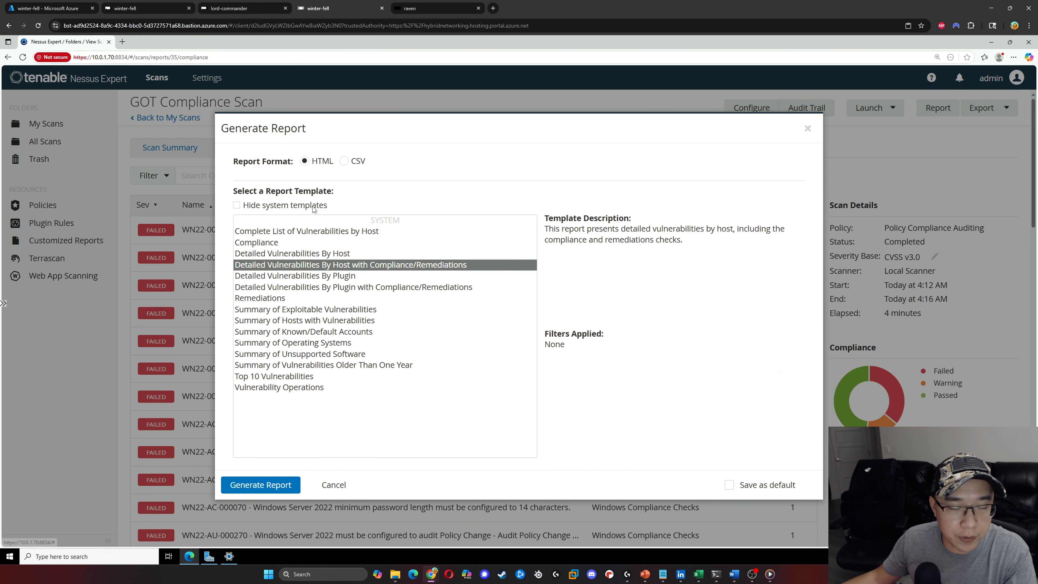
{"action": "left_click", "coordinate": [285, 489]}
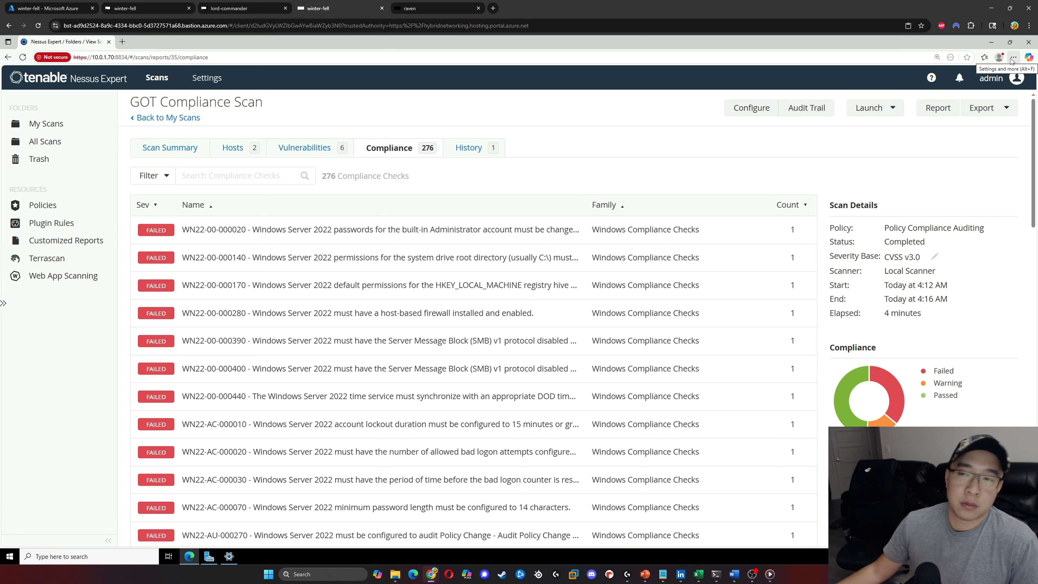
{"action": "left_click", "coordinate": [872, 99]}
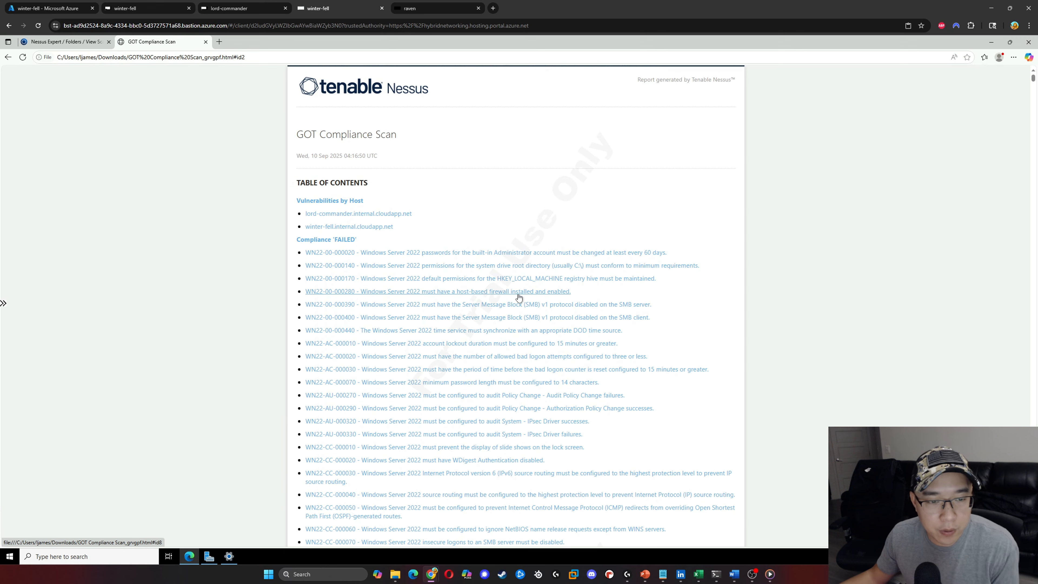
Look through the report's table of contents, covering the failed, skipped and passed compliance checks
{"action": "scroll", "coordinate": [558, 334], "scroll_direction": "down", "scroll_amount": 3}
{"action": "scroll", "coordinate": [497, 284], "scroll_direction": "up", "scroll_amount": 3}
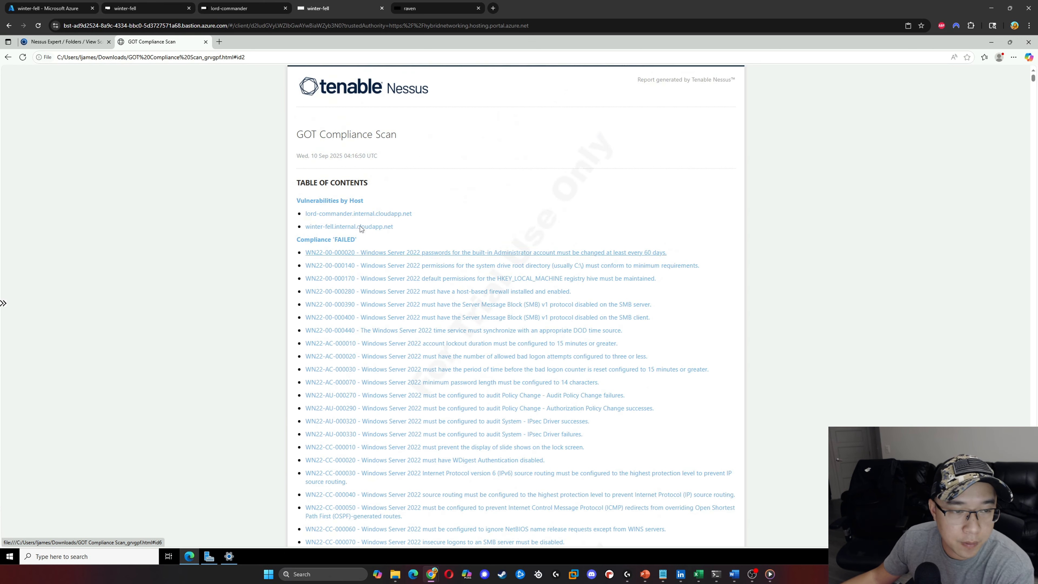
{"action": "scroll", "coordinate": [596, 407], "scroll_direction": "down", "scroll_amount": 20}
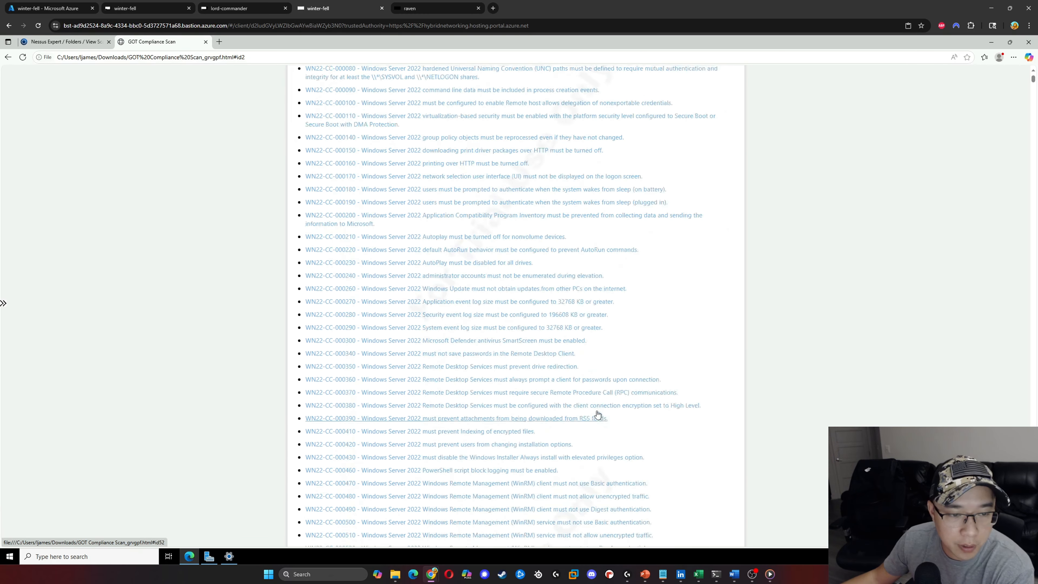
{"action": "scroll", "coordinate": [596, 407], "scroll_direction": "down", "scroll_amount": 8}
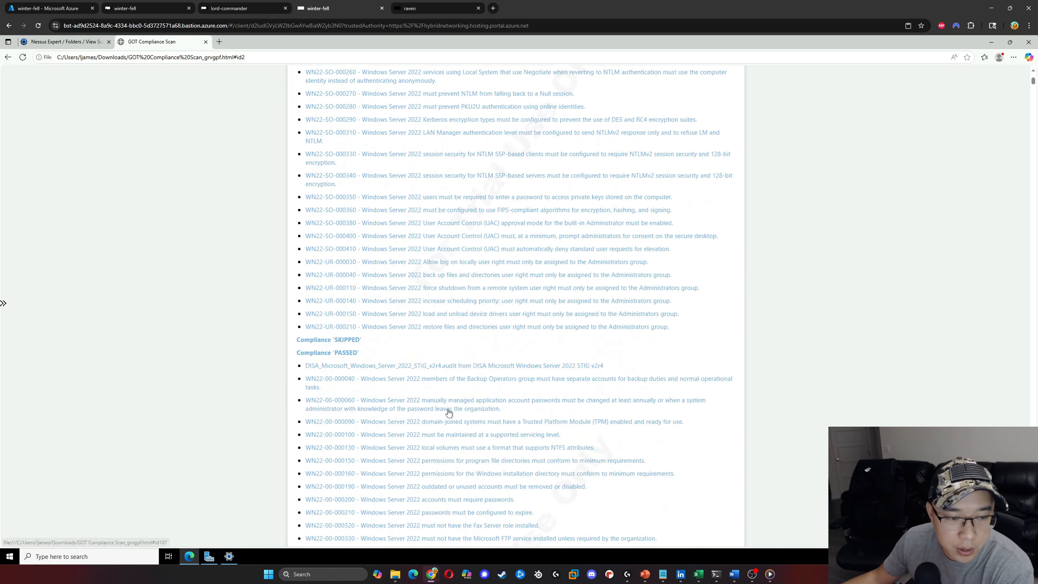
{"action": "scroll", "coordinate": [444, 399], "scroll_direction": "down", "scroll_amount": 1}
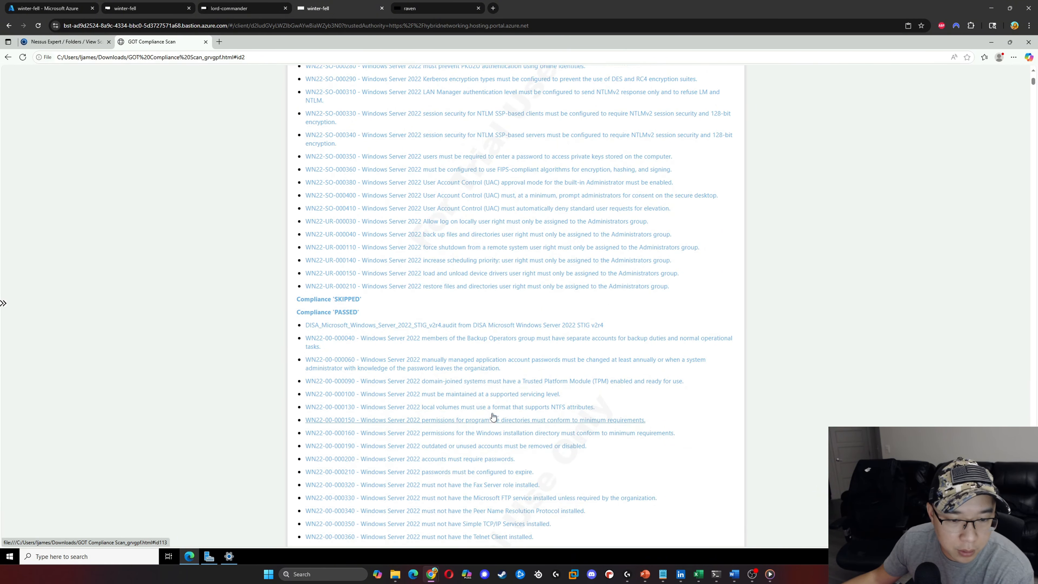
{"action": "scroll", "coordinate": [544, 466], "scroll_direction": "down", "scroll_amount": 1}
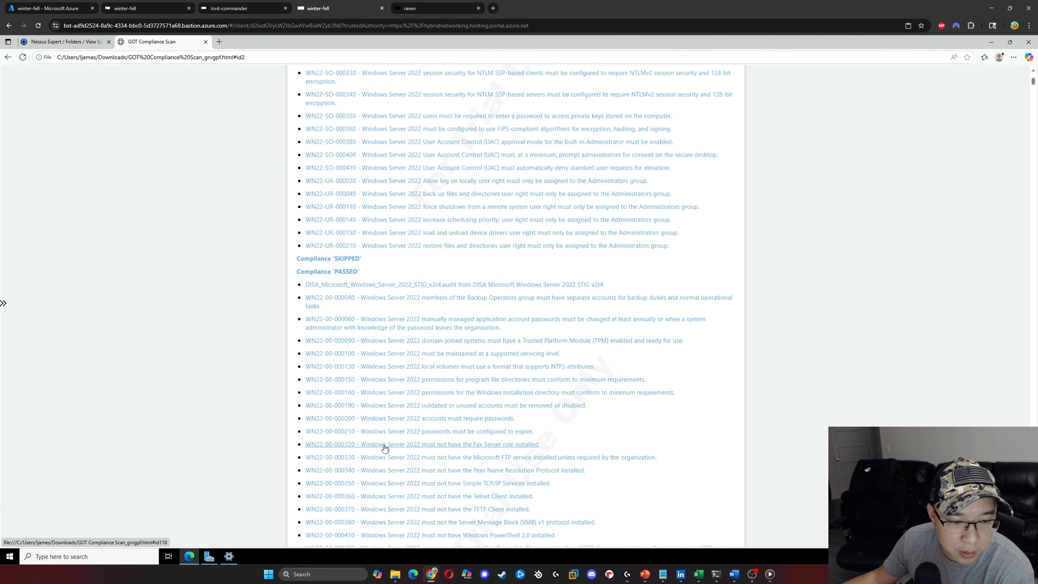
{"action": "left_click", "coordinate": [413, 445]}
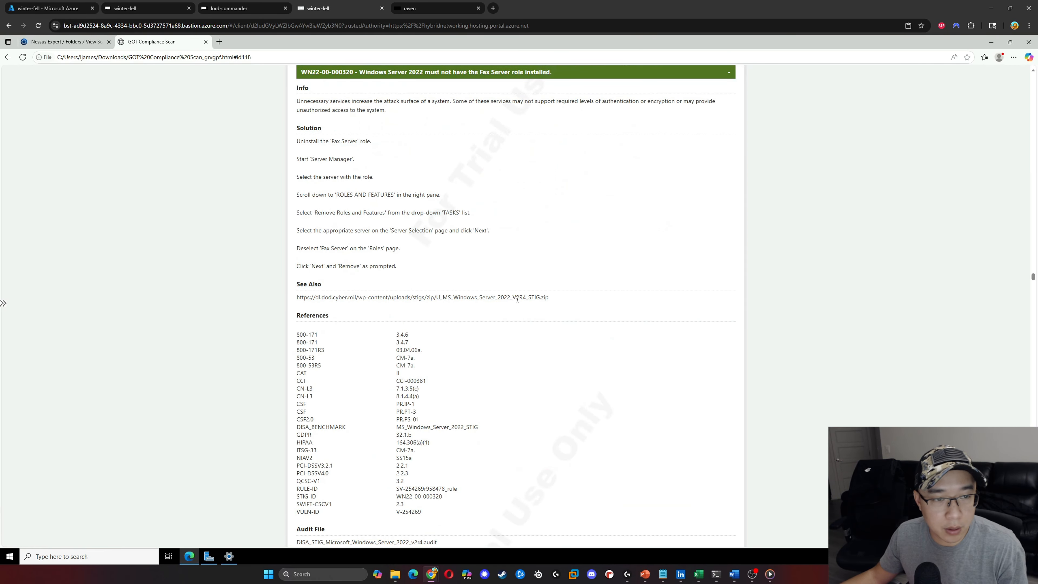
{"action": "key", "text": "ctrl+plus"}
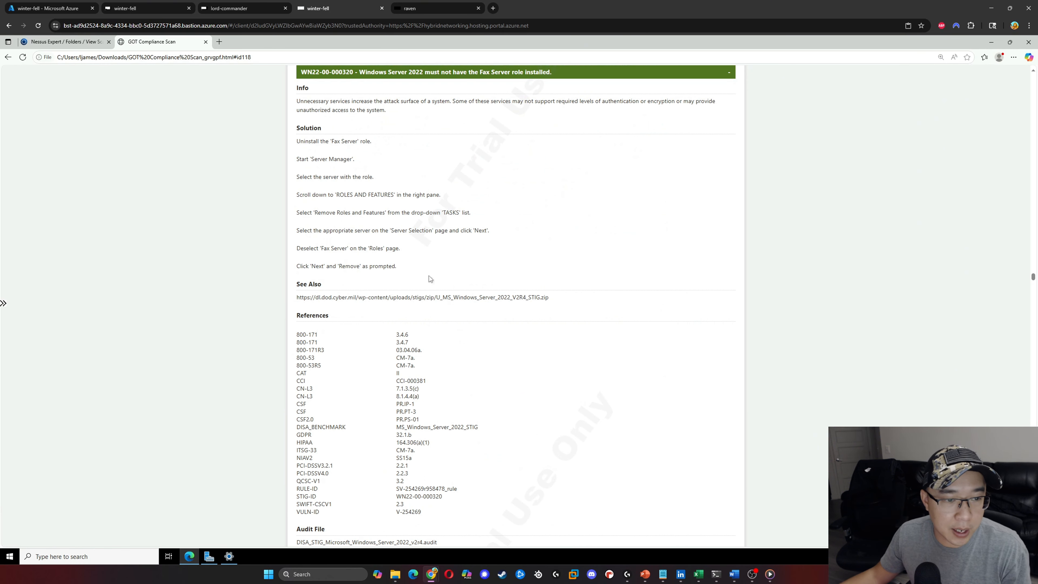
{"action": "scroll", "coordinate": [389, 142], "scroll_direction": "up", "scroll_amount": 1}
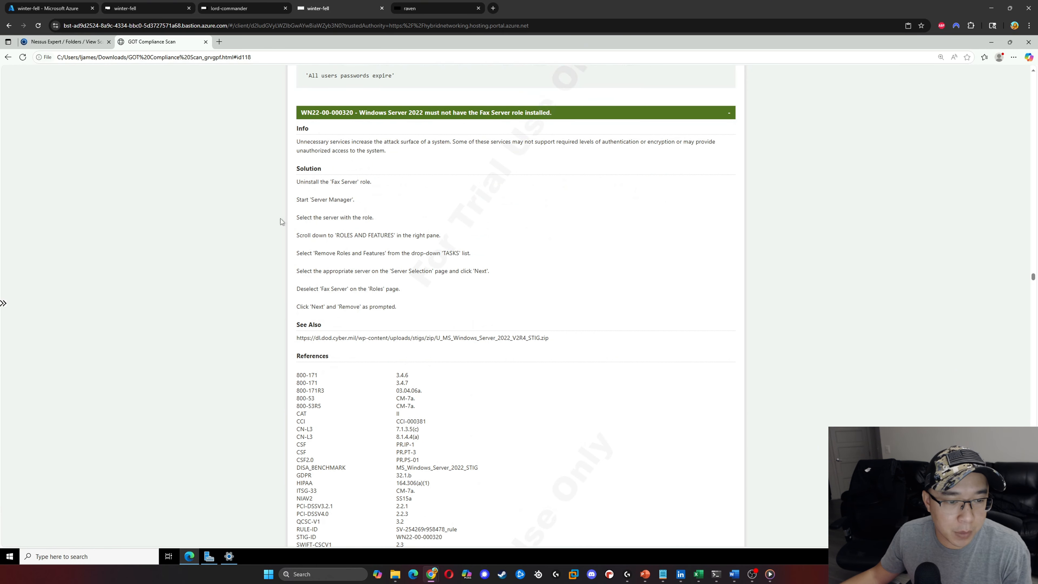
{"action": "left_click_drag", "start_coordinate": [295, 142], "coordinate": [368, 200]}
{"action": "left_click", "coordinate": [508, 262]}
{"action": "left_click_drag", "start_coordinate": [420, 316], "coordinate": [313, 182]}
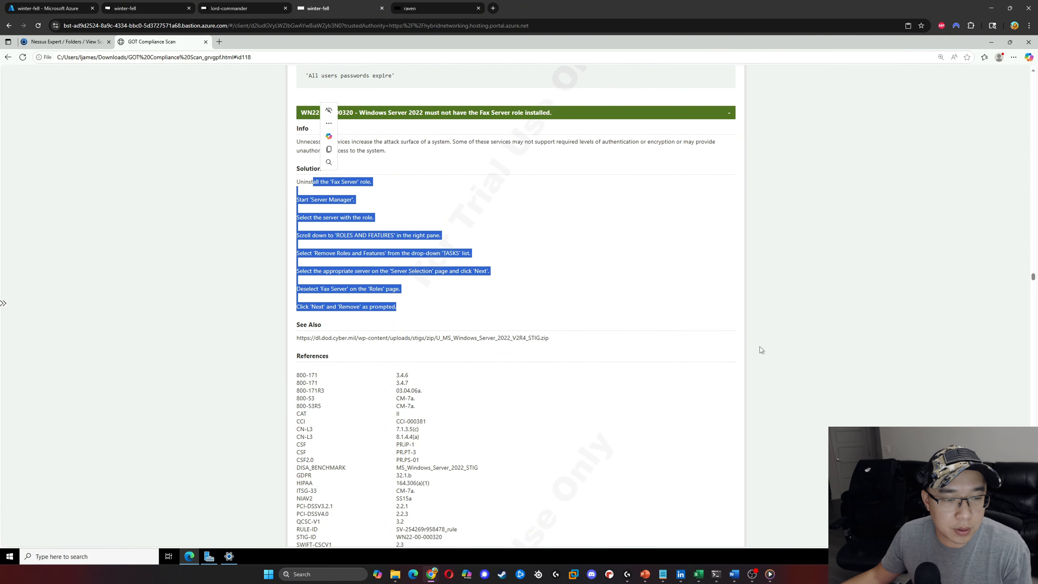
Examine the Fax Server check's references, policy value and lord-commander host result, and return to the report's table of contents
{"action": "scroll", "coordinate": [654, 338], "scroll_direction": "down", "scroll_amount": 3}
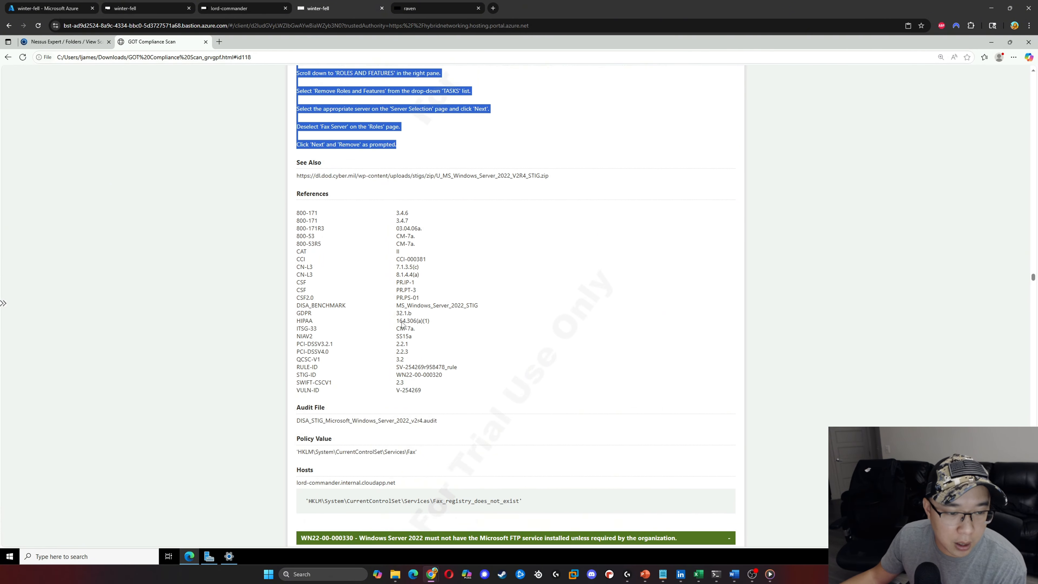
{"action": "scroll", "coordinate": [403, 325], "scroll_direction": "down", "scroll_amount": 3}
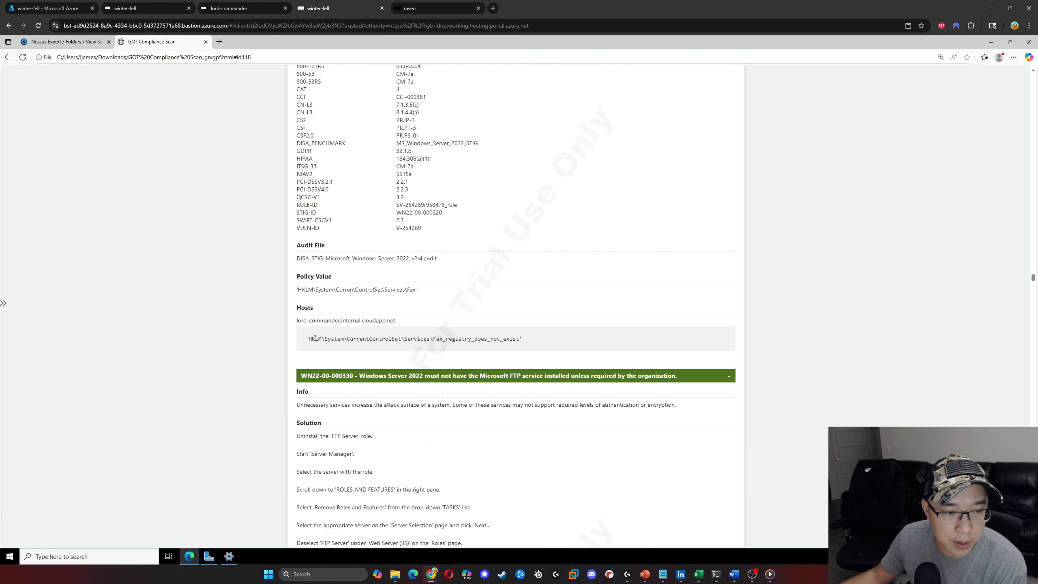
{"action": "left_click_drag", "start_coordinate": [306, 339], "coordinate": [473, 353]}
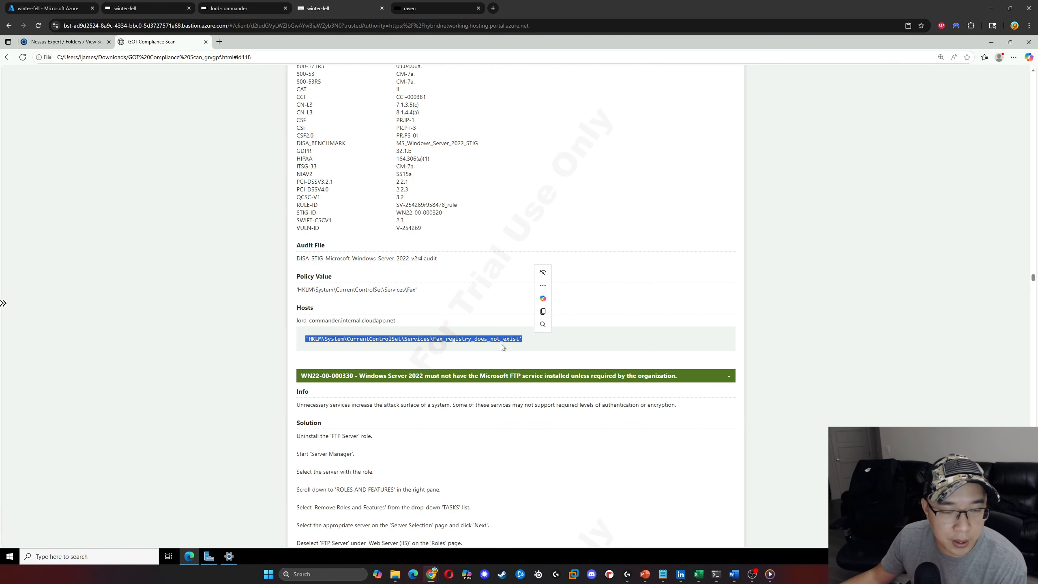
{"action": "scroll", "coordinate": [408, 222], "scroll_direction": "up", "scroll_amount": 6}
{"action": "scroll", "coordinate": [408, 222], "scroll_direction": "up", "scroll_amount": 3}
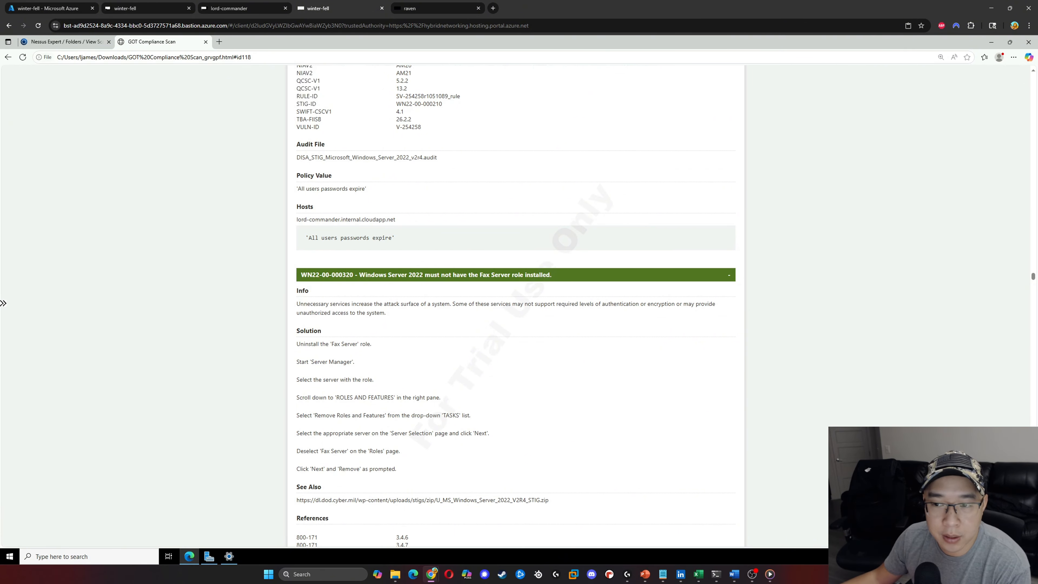
{"action": "left_click_drag", "start_coordinate": [1033, 277], "coordinate": [1034, 77]}
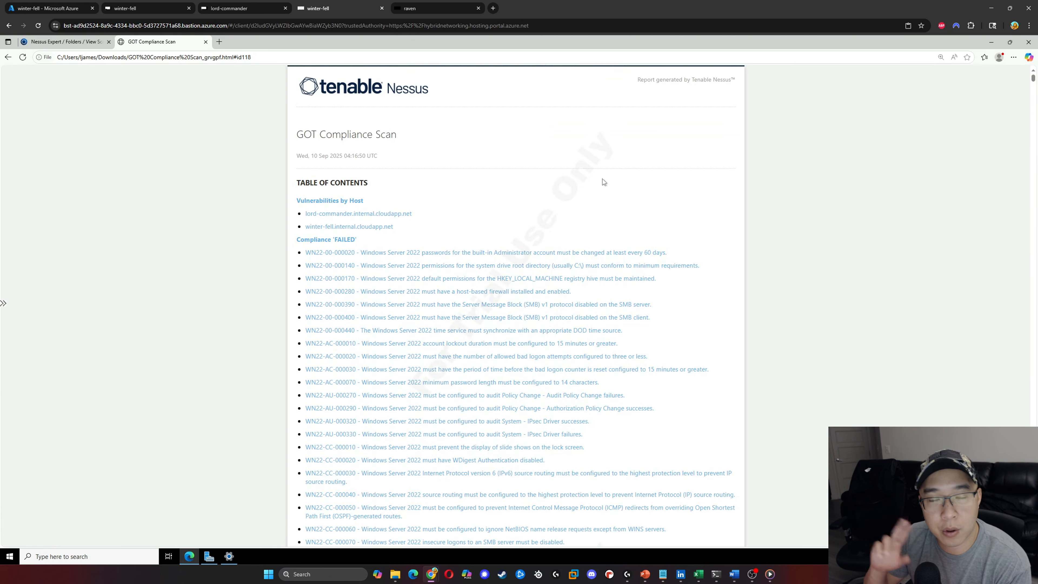